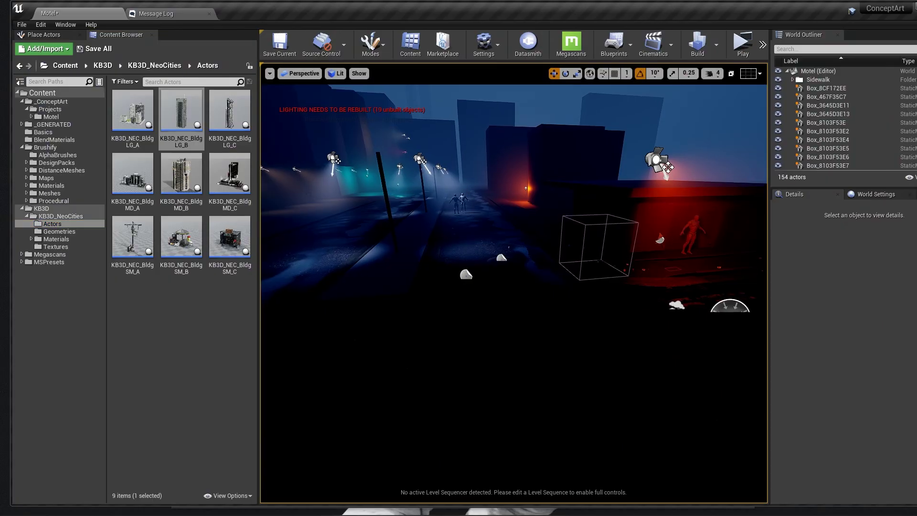
# Step: Fly through the street scene toward the left-side buildings and check the editor modes list
pyautogui.moveTo(467, 185)
pyautogui.mouseDown(button='right')
pyautogui.moveTo(488, 181)
pyautogui.moveTo(467, 185)
pyautogui.mouseUp(button='right')
pyautogui.moveTo(488, 220); pyautogui.dragTo(461, 221, button='right')
pyautogui.click(460, 221)
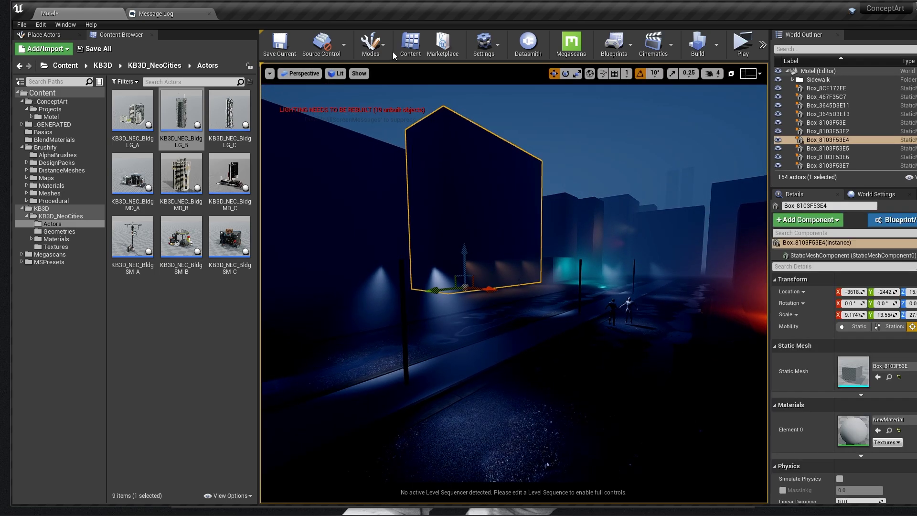
pyautogui.click(370, 44)
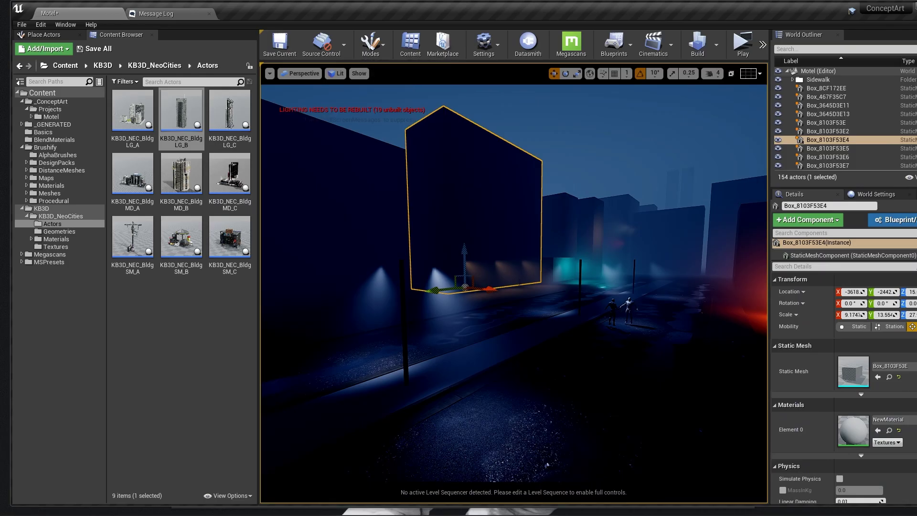
pyautogui.moveTo(485, 281); pyautogui.dragTo(473, 80, button='right')
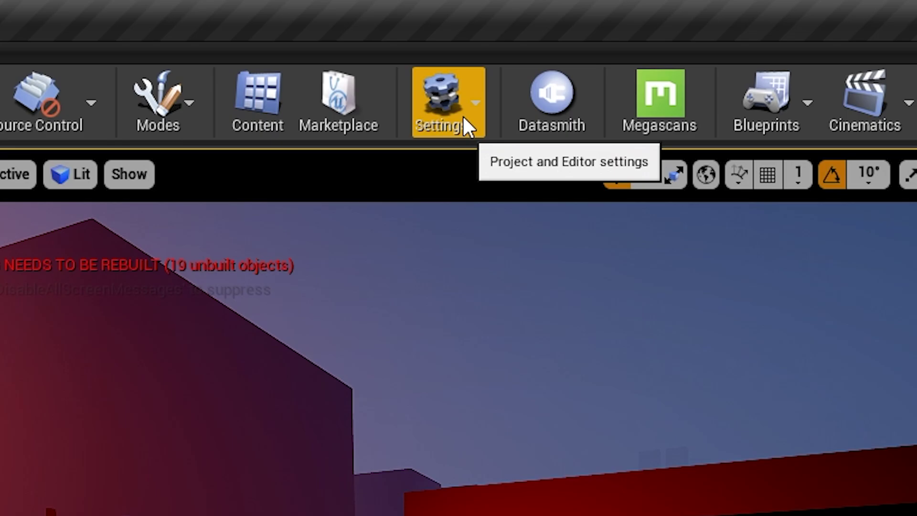
# Step: Enable the Modeling Tools Editor Mode plugin found via 'mesh cr', accept the beta warning, and restart
pyautogui.click(492, 51)
pyautogui.click(503, 91)
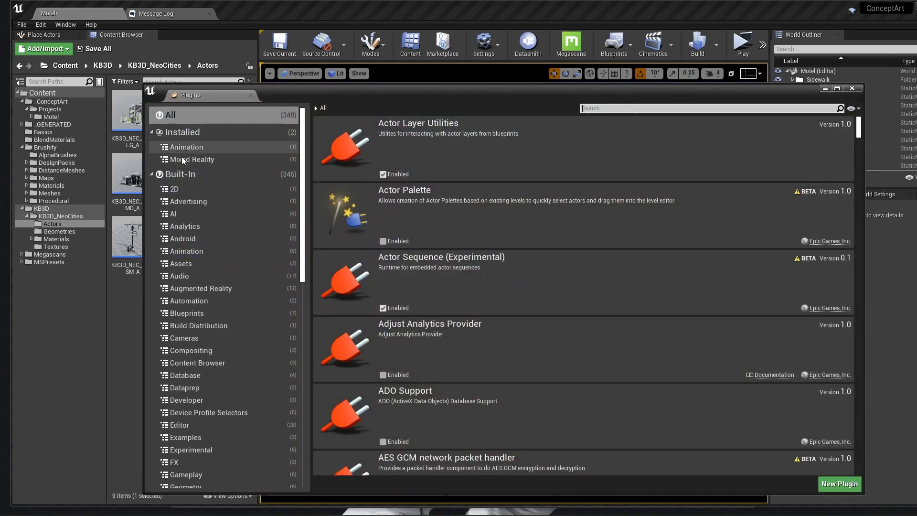
pyautogui.click(617, 108)
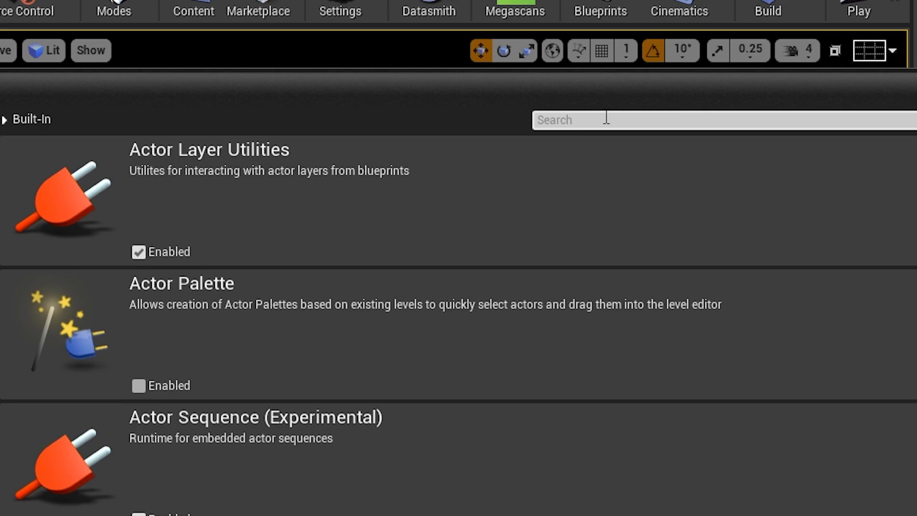
pyautogui.write('mesh crea')
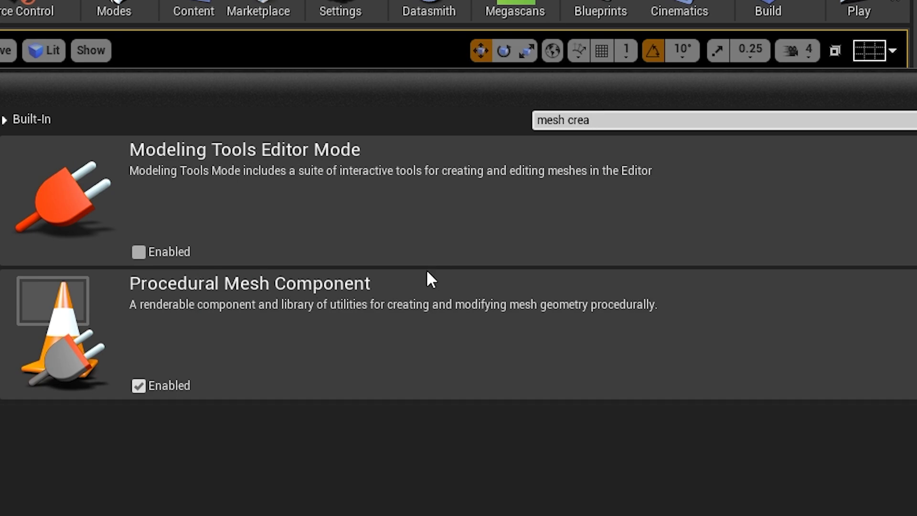
pyautogui.click(139, 250)
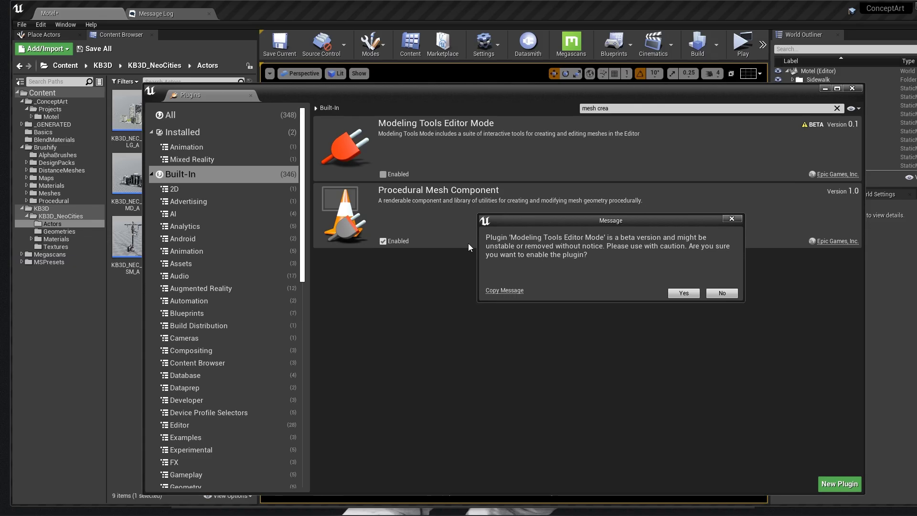
pyautogui.click(684, 292)
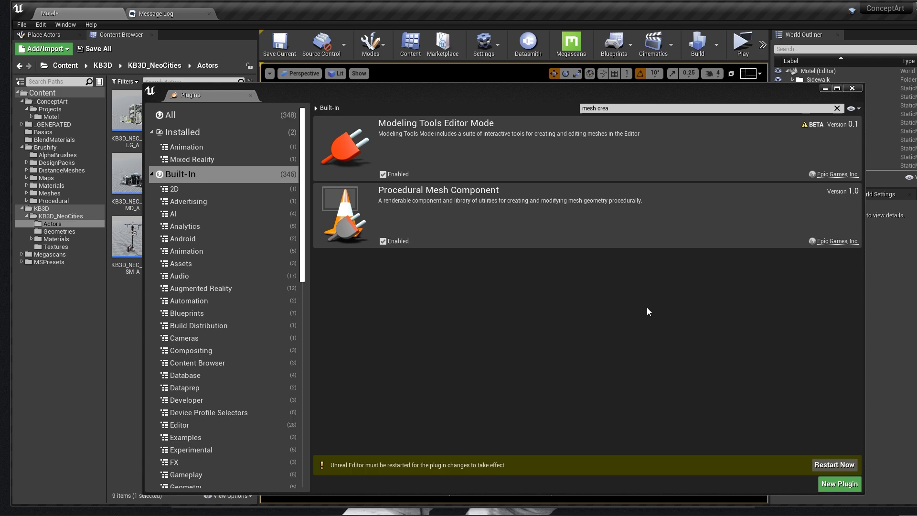
pyautogui.click(835, 463)
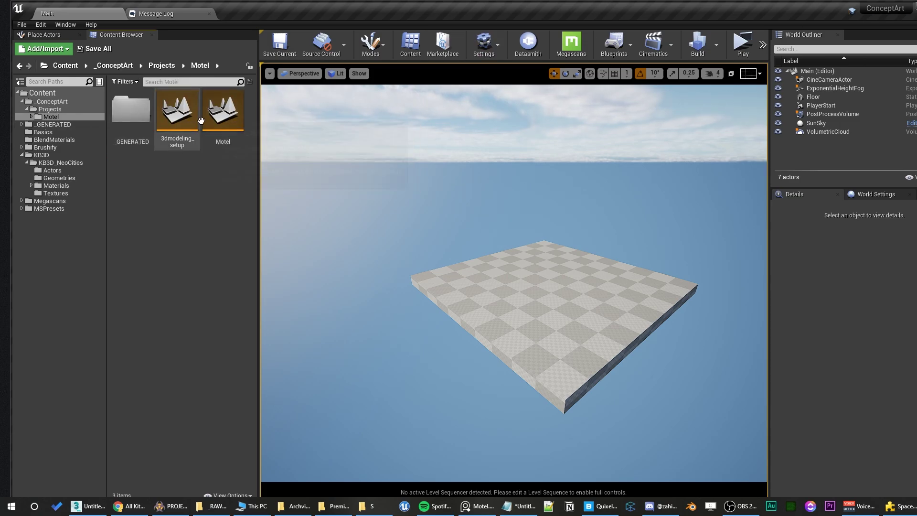
# Step: Open the Motel level and move the view back and forth around the motel building
pyautogui.doubleClick(232, 127)
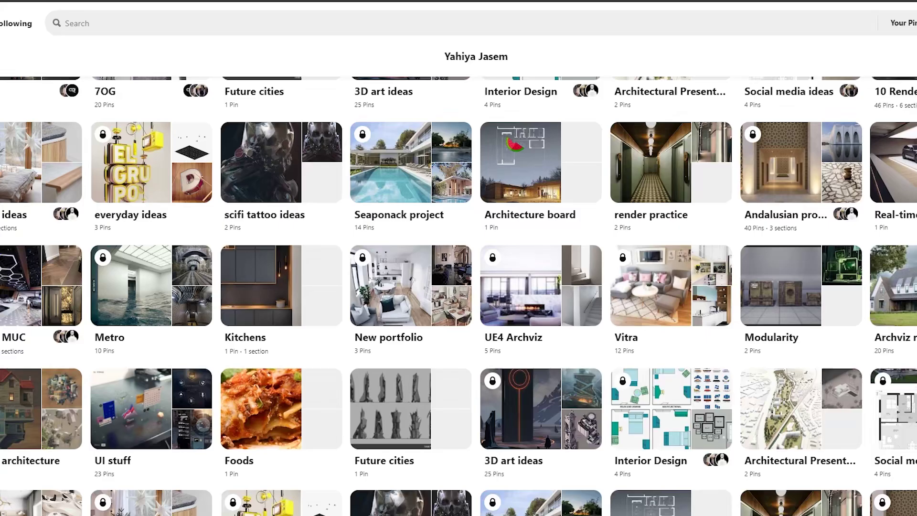
pyautogui.scroll(10, 458, 287)
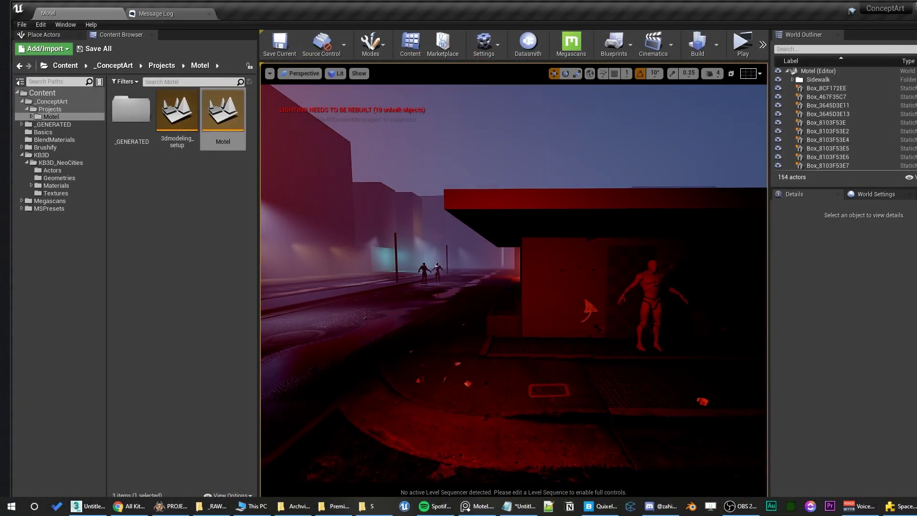
pyautogui.press('Down')
pyautogui.press('Up')
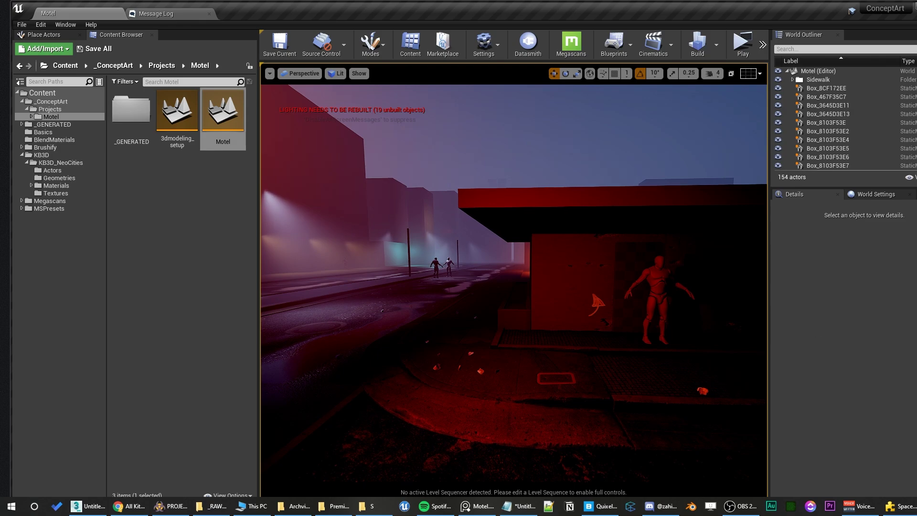
# Step: Reposition the motel image on the reference board, then switch the editor into Modeling mode
pyautogui.hotkey('alt', 'Tab')
pyautogui.scroll(5, 632, 225)
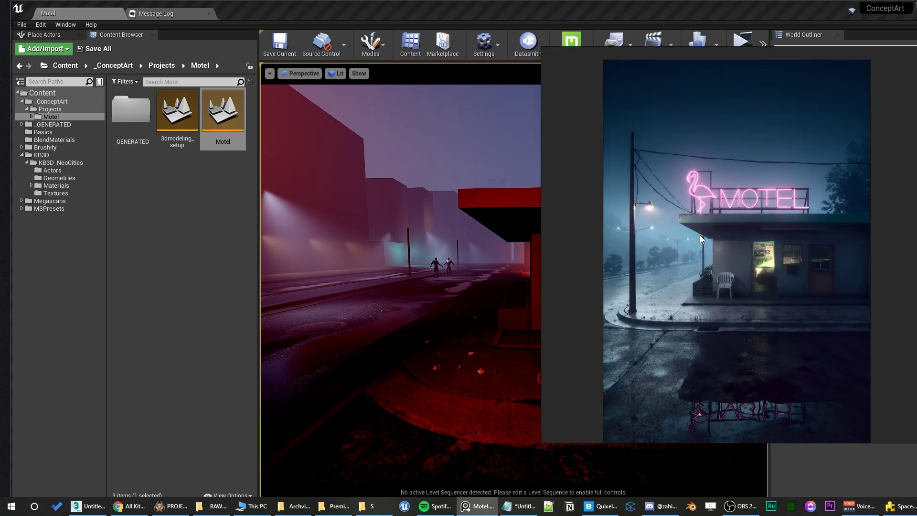
pyautogui.moveTo(700, 235); pyautogui.dragTo(680, 222, button='middle')
pyautogui.moveTo(706, 185); pyautogui.dragTo(668, 199, button='middle')
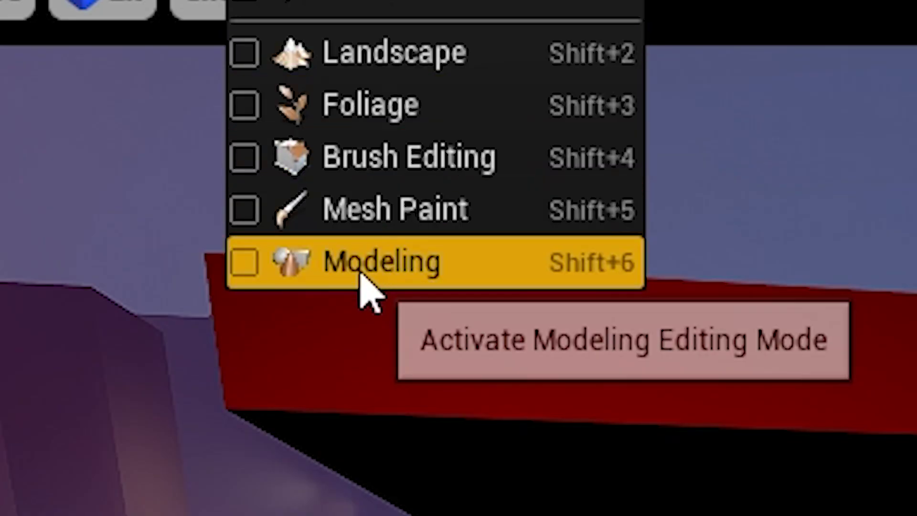
pyautogui.click(387, 129)
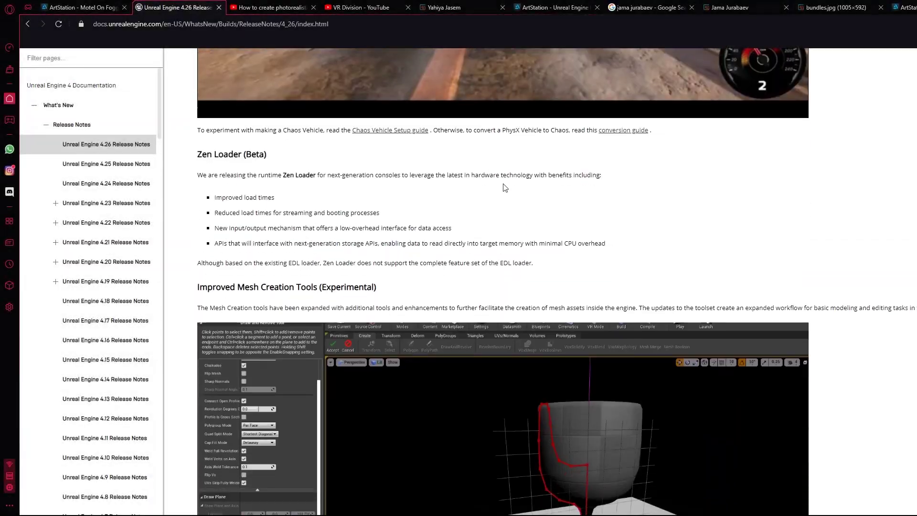
# Step: Sketch number notes above the MOTEL sign on the reference image
pyautogui.scroll(-10, 658, 211)
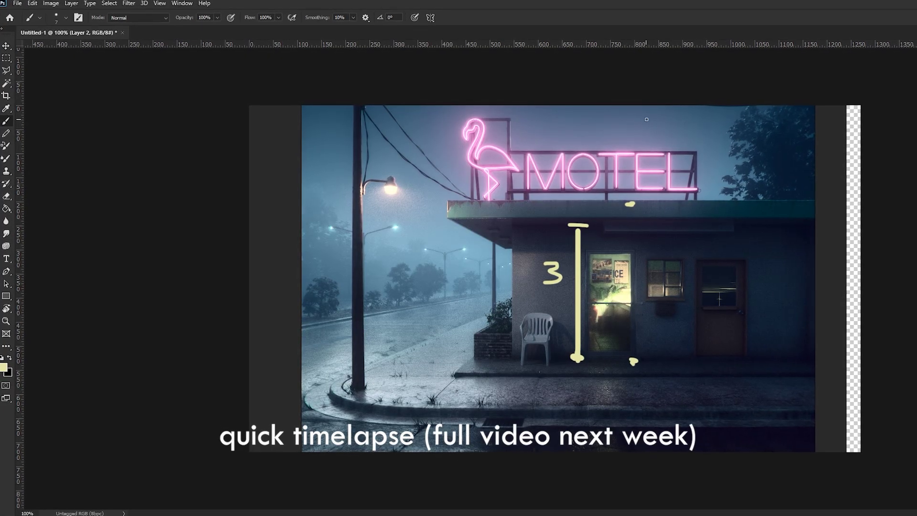
pyautogui.moveTo(633, 121); pyautogui.dragTo(642, 136)
pyautogui.moveTo(674, 124)
pyautogui.mouseDown()
pyautogui.moveTo(681, 138)
pyautogui.moveTo(717, 143)
pyautogui.mouseUp()
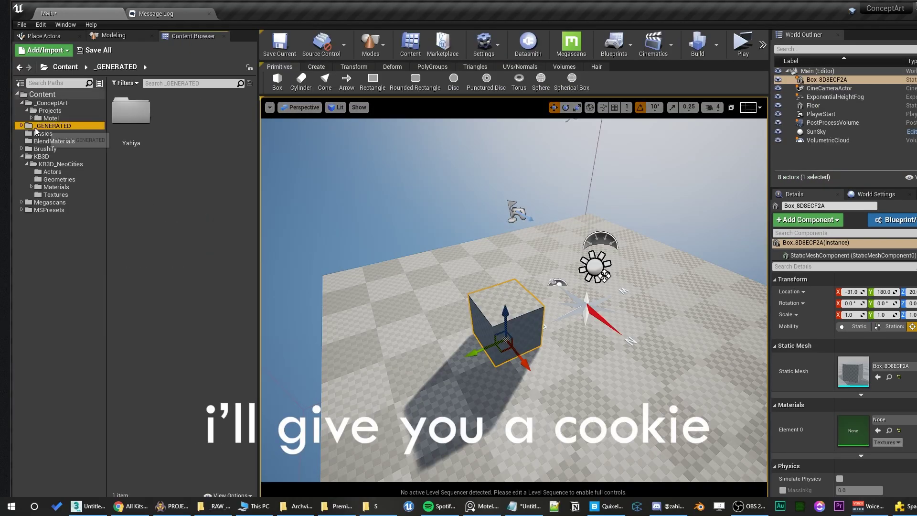
# Step: Delete the test box from the level and pan around the reference board canvas
pyautogui.press('Delete')
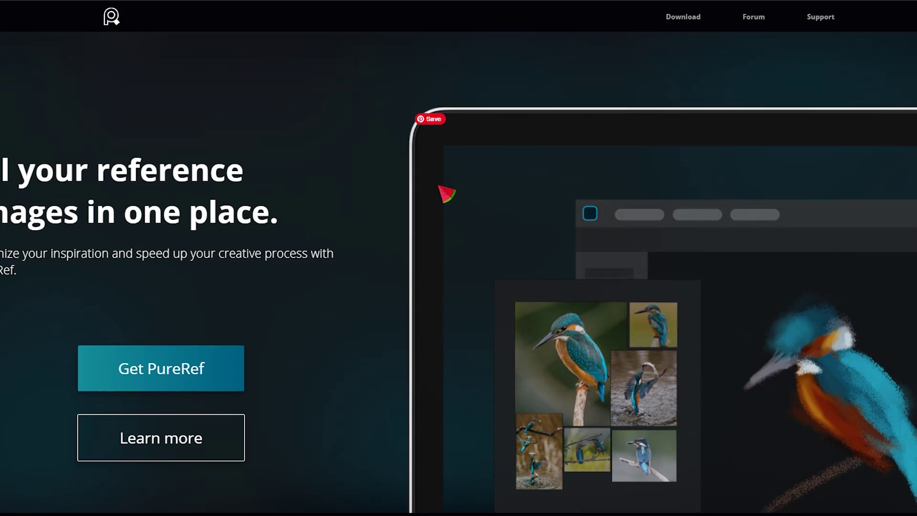
pyautogui.scroll(-3, 440, 186)
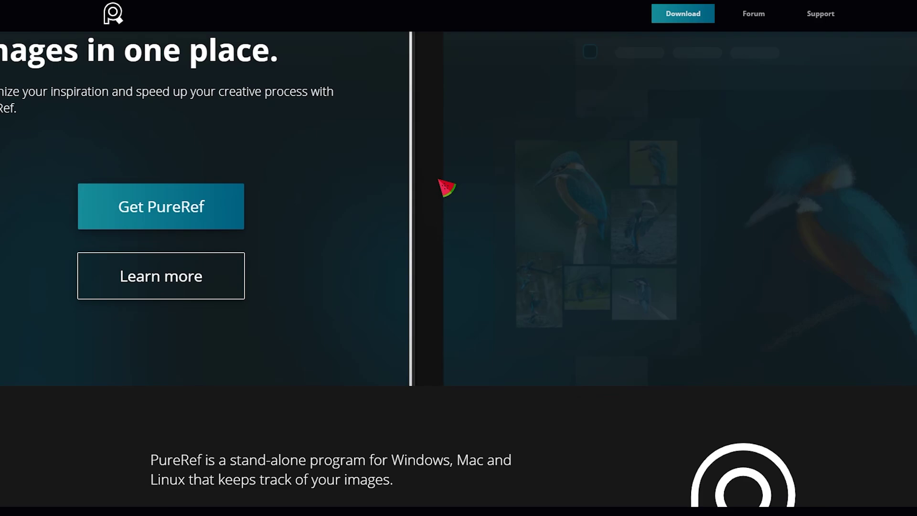
pyautogui.scroll(3, 439, 179)
pyautogui.scroll(-1, 459, 258)
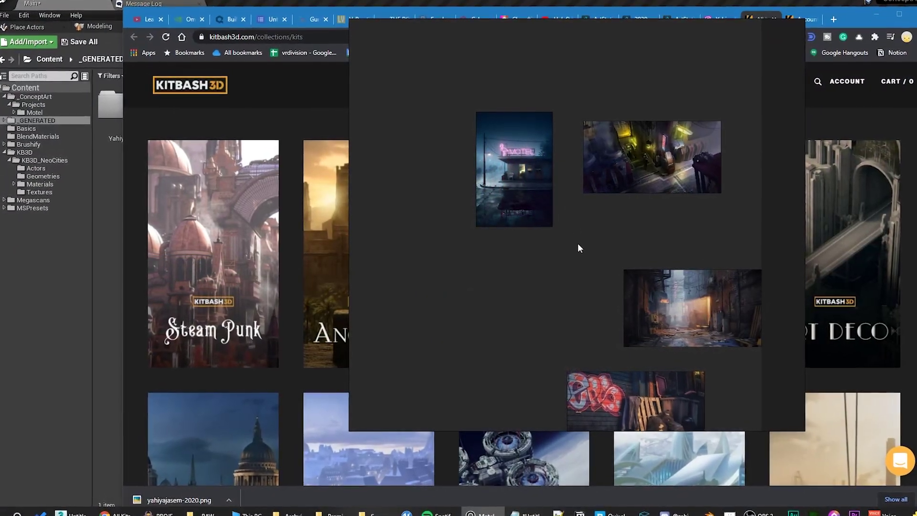
pyautogui.moveTo(577, 242); pyautogui.dragTo(556, 269, button='middle')
# Step: Marquee-select the four neon-city reference images together, then clear the selection
pyautogui.scroll(-3, 554, 232)
pyautogui.moveTo(452, 129); pyautogui.dragTo(738, 411)
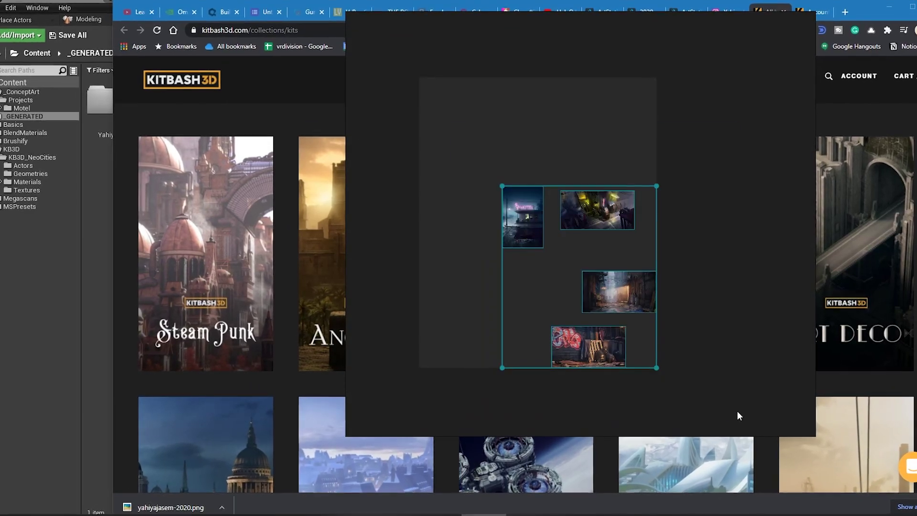
pyautogui.click(598, 300)
pyautogui.scroll(2, 487, 215)
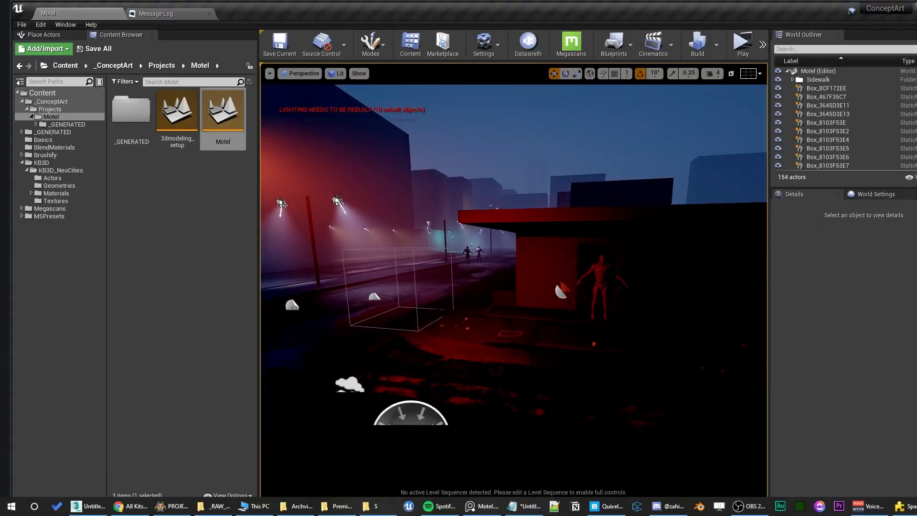
pyautogui.scroll(-5, 591, 245)
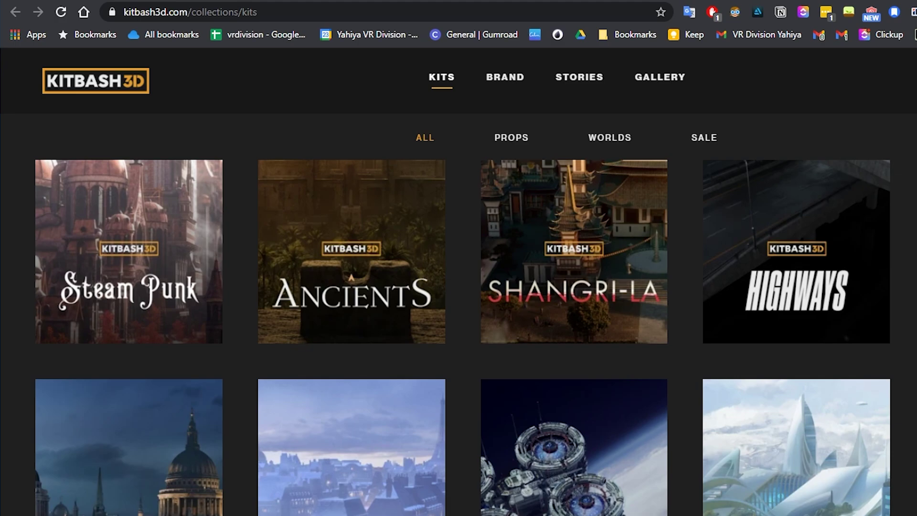
# Step: Set the Mini Kit: Neo City download format to Unreal and review its licence prices
pyautogui.scroll(-7, 463, 338)
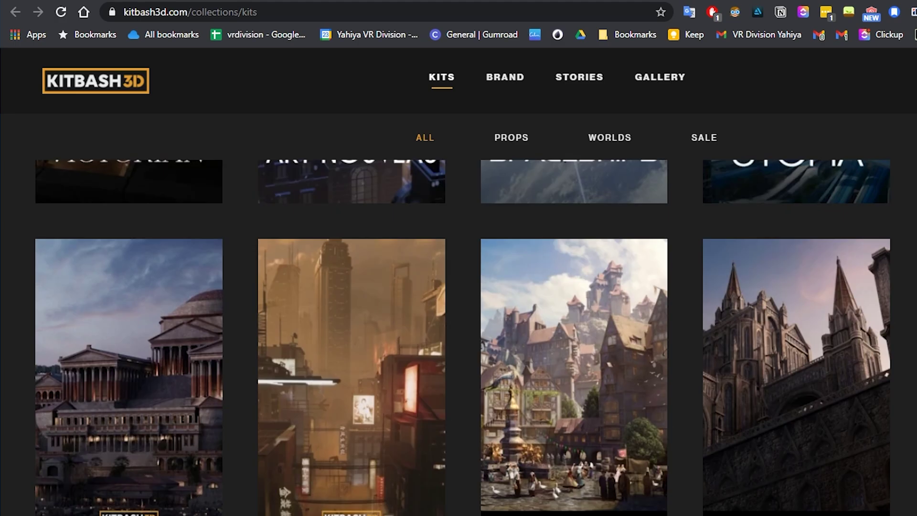
pyautogui.scroll(8, 463, 337)
pyautogui.scroll(-7, 463, 337)
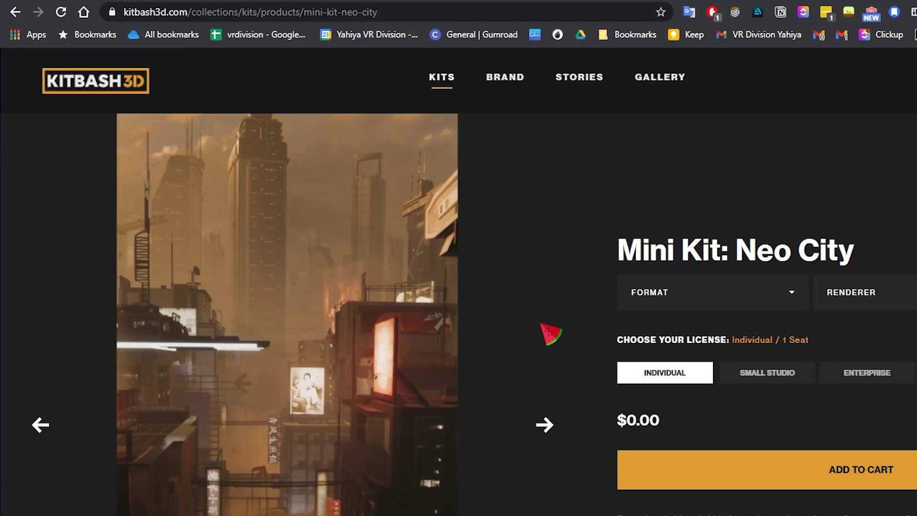
pyautogui.scroll(-2, 714, 218)
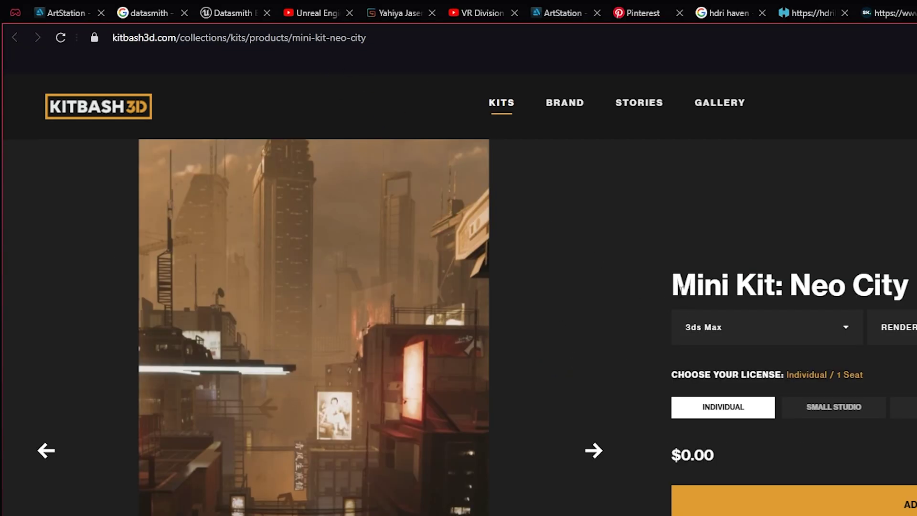
pyautogui.scroll(-4, 543, 289)
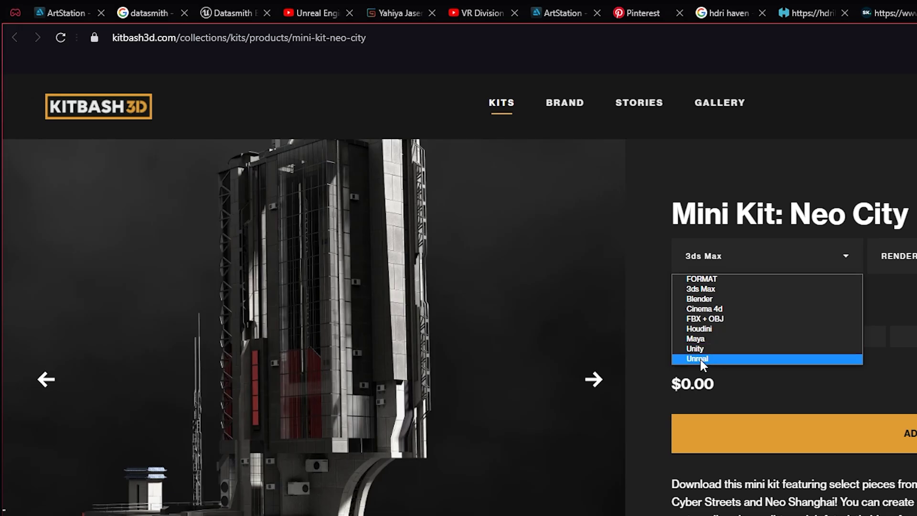
pyautogui.click(702, 359)
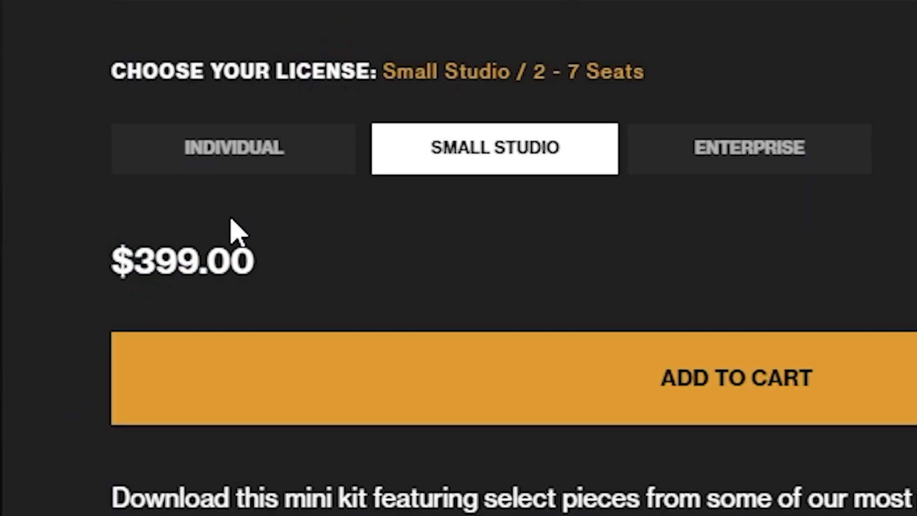
pyautogui.click(222, 237)
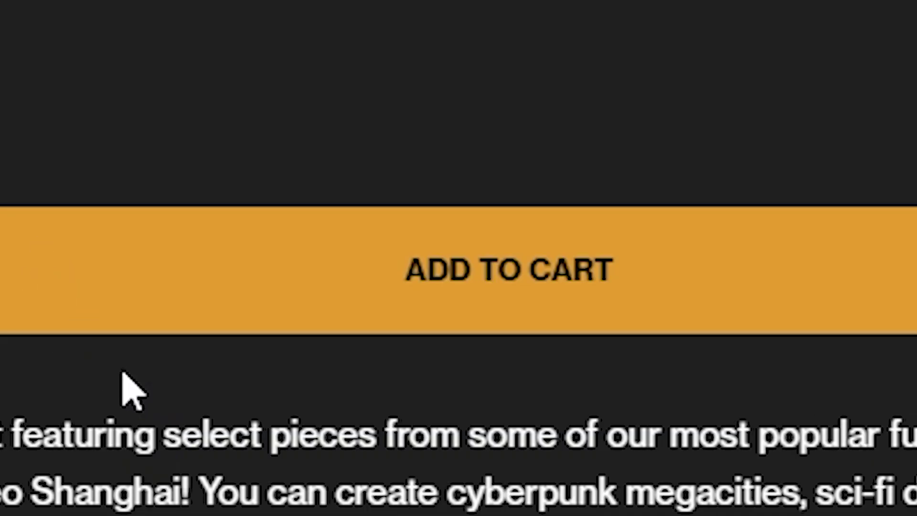
# Step: Add the Neo City kit to the cart, extract KB3D into Content, and show it on disk
pyautogui.click(388, 214)
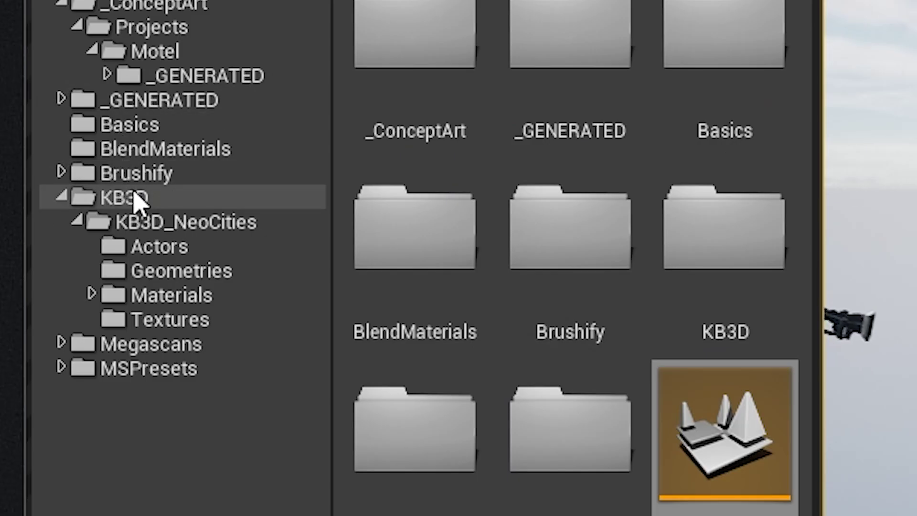
pyautogui.click(43, 164)
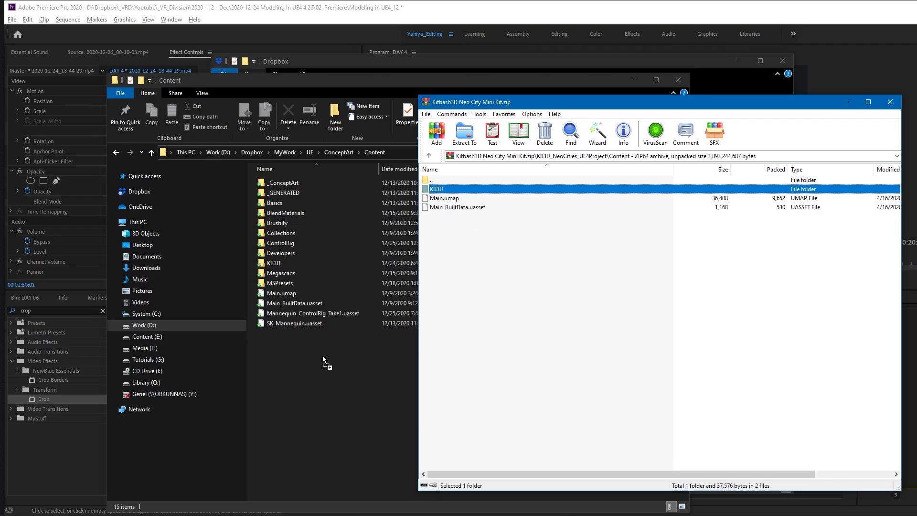
pyautogui.moveTo(323, 356); pyautogui.dragTo(323, 356)
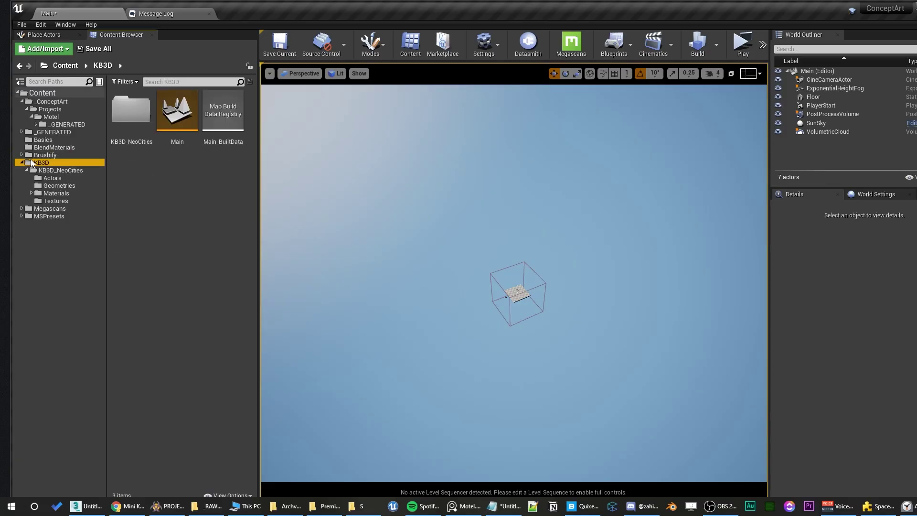
pyautogui.rightClick(32, 162)
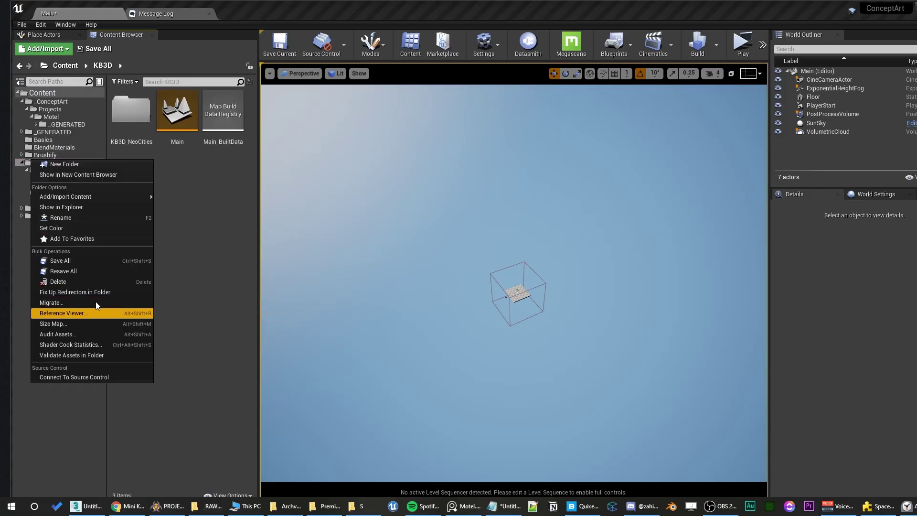
pyautogui.click(61, 206)
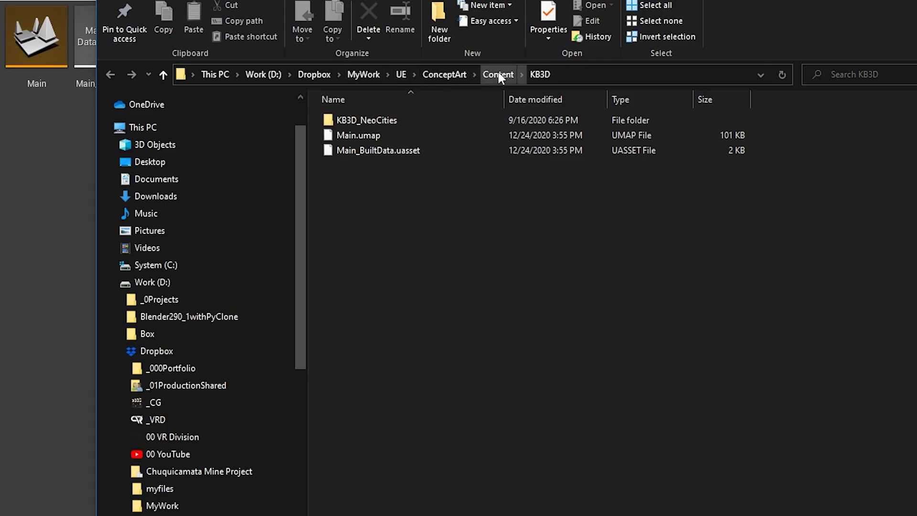
# Step: Go up to the project's Content folder in Explorer, inspect the KB3D folder, and return to Unreal
pyautogui.click(499, 75)
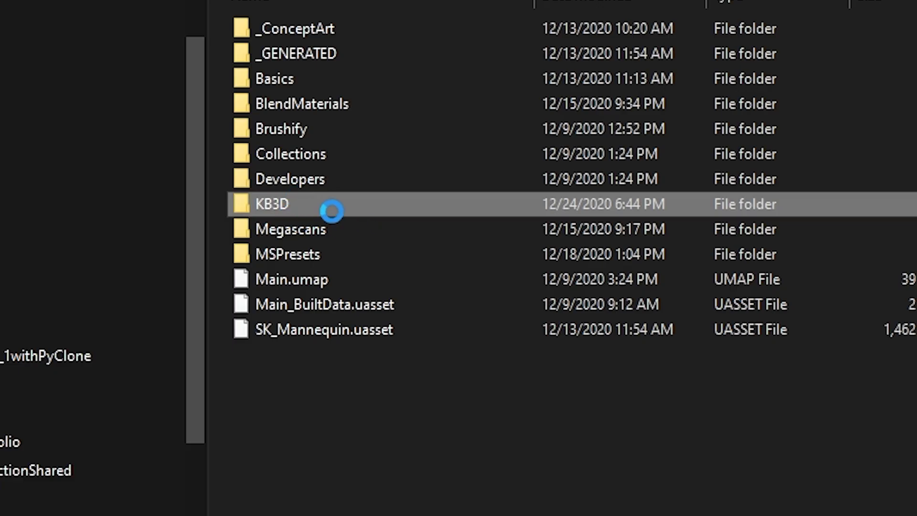
pyautogui.rightClick(332, 210)
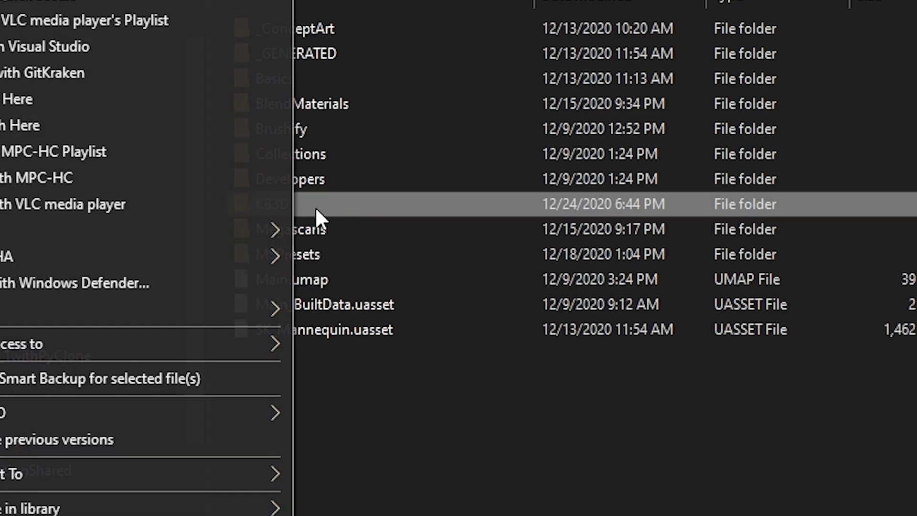
pyautogui.press('Escape')
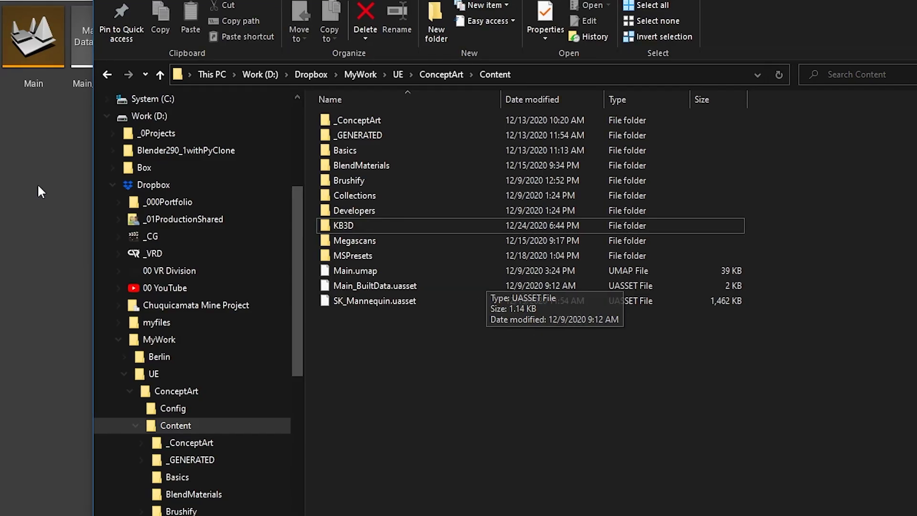
pyautogui.click(15, 42)
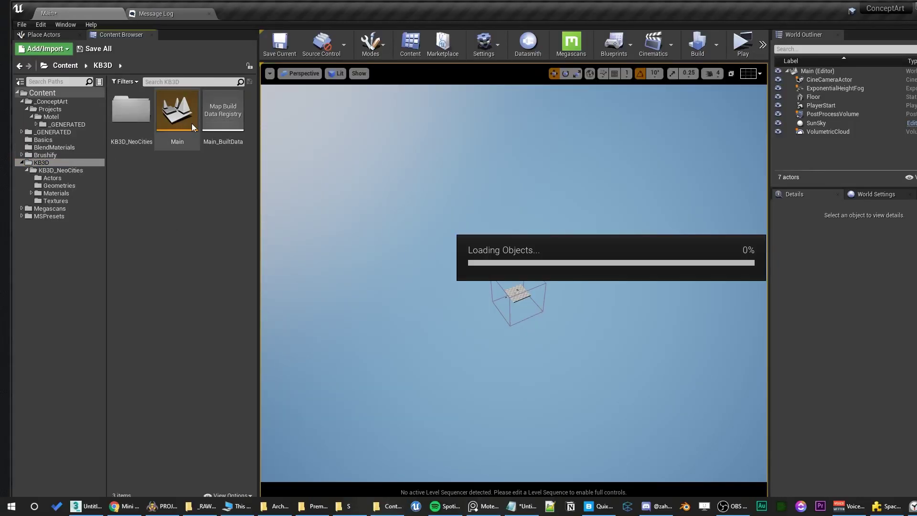
# Step: Review the kit Main map's migration list, then open the Neo City demo map without saving
pyautogui.rightClick(192, 126)
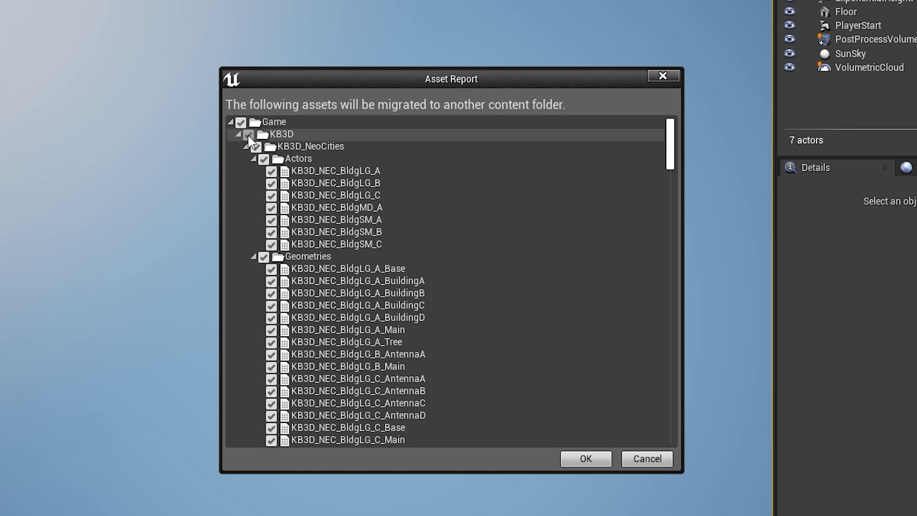
pyautogui.click(239, 135)
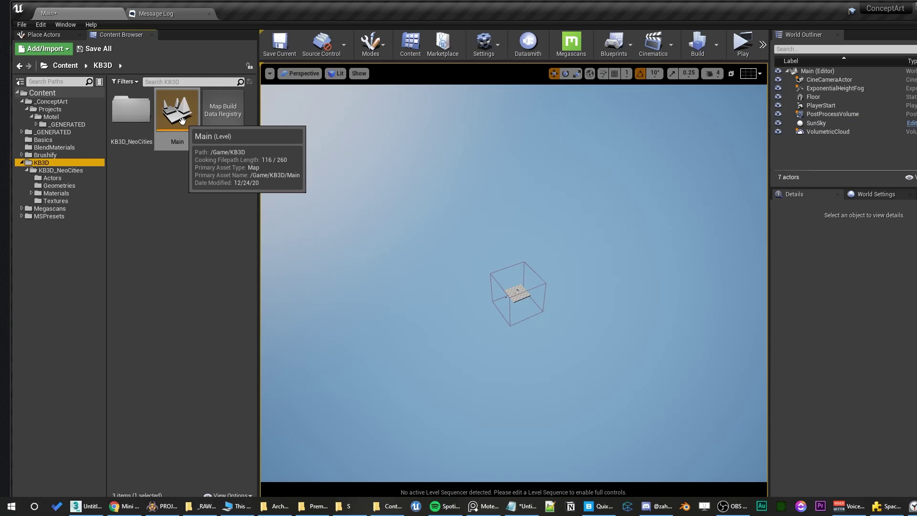
pyautogui.doubleClick(182, 121)
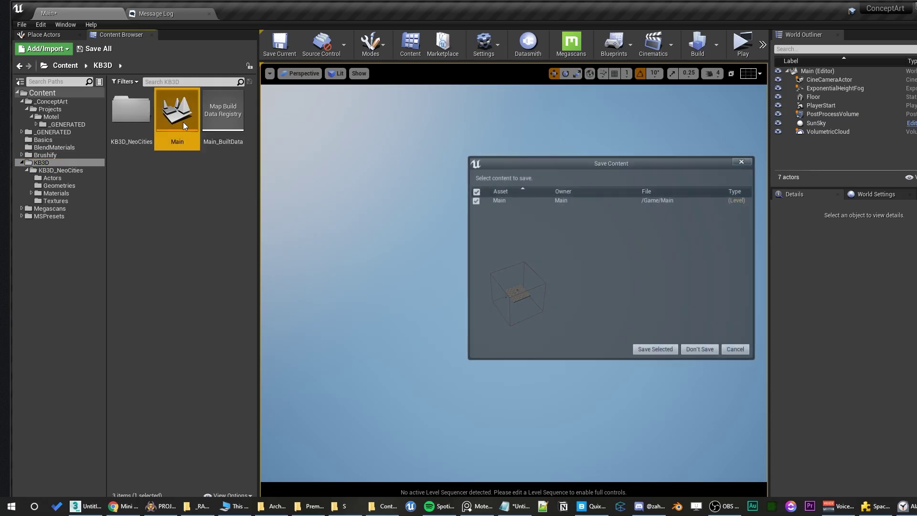
pyautogui.click(699, 349)
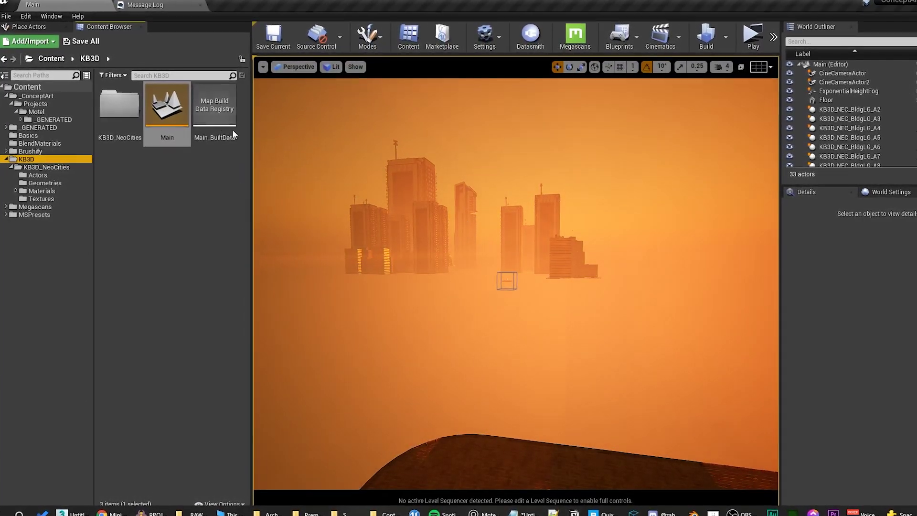
# Step: Reopen the project's own Main level from the root Content folder and orbit the view
pyautogui.click(55, 94)
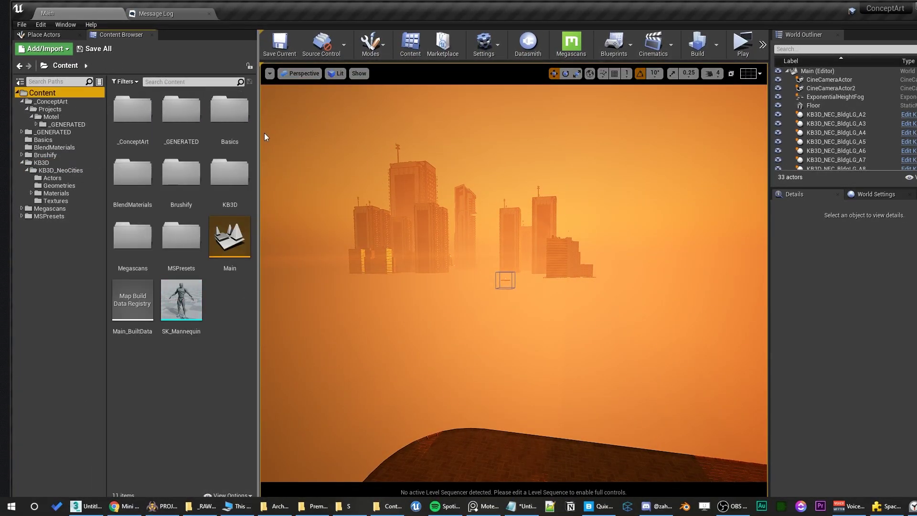
pyautogui.doubleClick(247, 225)
pyautogui.moveTo(342, 253); pyautogui.dragTo(343, 252, button='right')
pyautogui.moveTo(548, 358); pyautogui.dragTo(548, 358, button='right')
# Step: Open the KB3D_NeoCities Actors folder and pull the view back over the floor
pyautogui.click(50, 163)
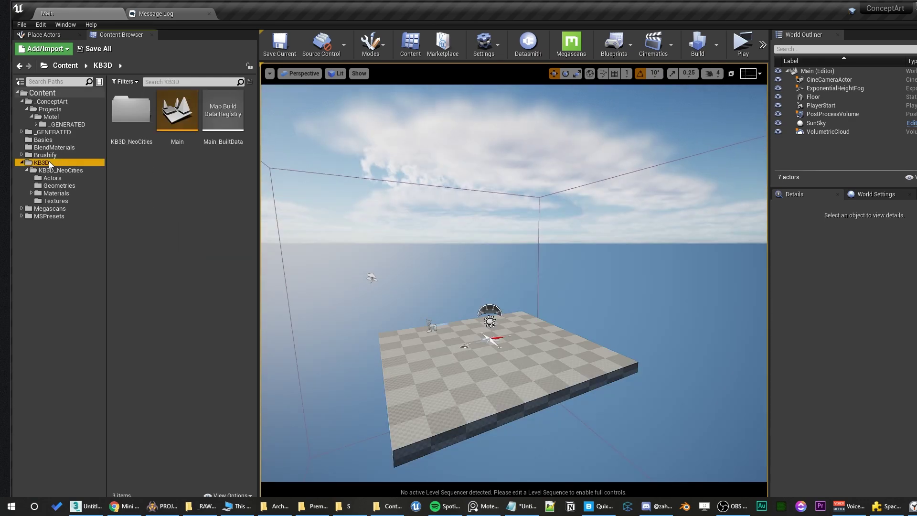
pyautogui.click(67, 170)
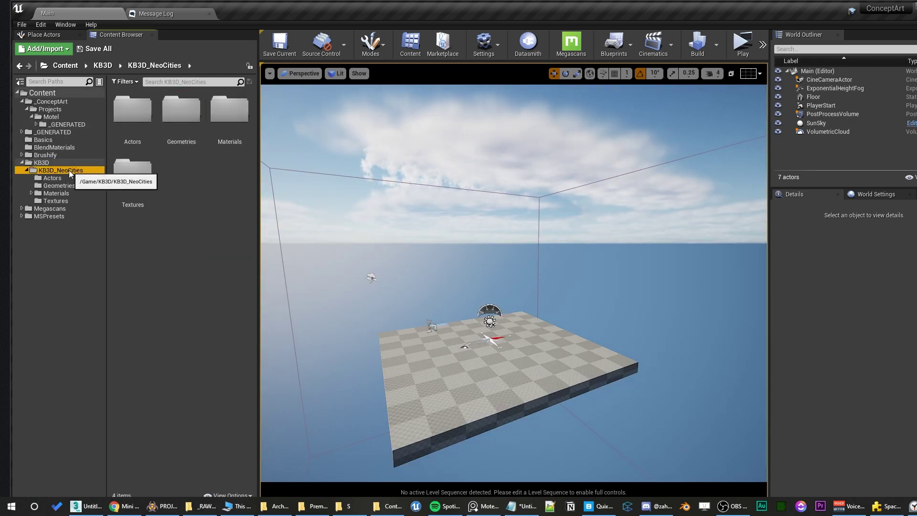
pyautogui.click(53, 178)
pyautogui.moveTo(389, 182); pyautogui.dragTo(389, 182, button='right')
pyautogui.moveTo(333, 181); pyautogui.dragTo(333, 181, button='right')
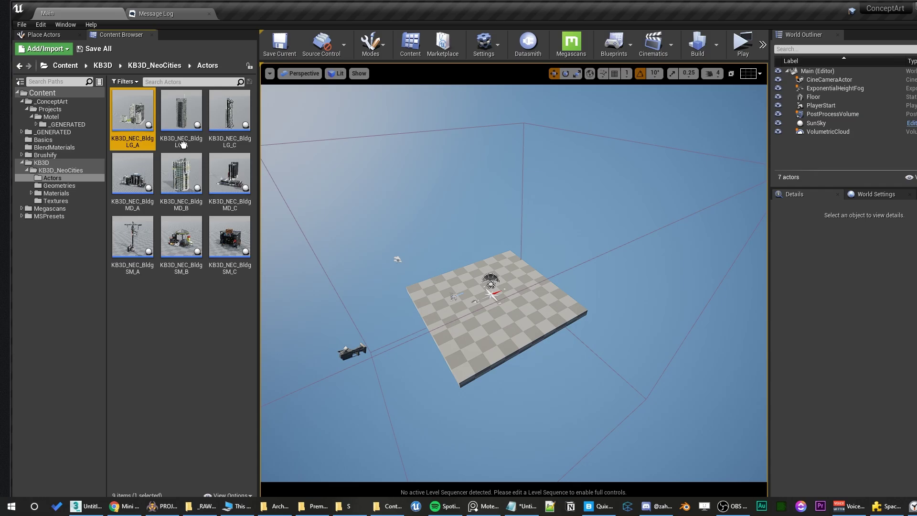
# Step: Test-place buildings BldgLG_B, BldgLG_C and BldgMD_B, deleting each previous one
pyautogui.moveTo(182, 114); pyautogui.dragTo(473, 292)
pyautogui.moveTo(473, 292); pyautogui.dragTo(473, 292, button='right')
pyautogui.press('Delete')
pyautogui.moveTo(230, 110); pyautogui.dragTo(530, 354)
pyautogui.moveTo(530, 353); pyautogui.dragTo(530, 353, button='right')
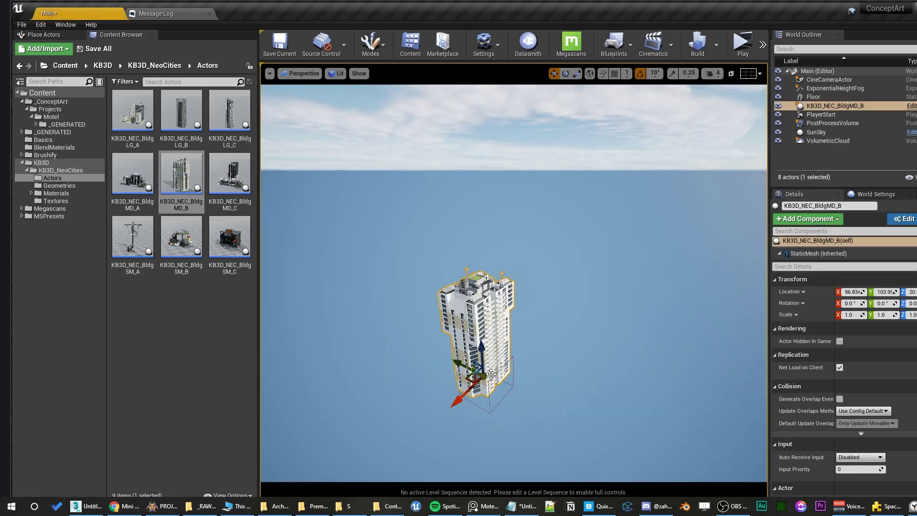
pyautogui.press('Delete')
pyautogui.moveTo(182, 173); pyautogui.dragTo(473, 377)
pyautogui.moveTo(473, 378); pyautogui.dragTo(472, 377, button='right')
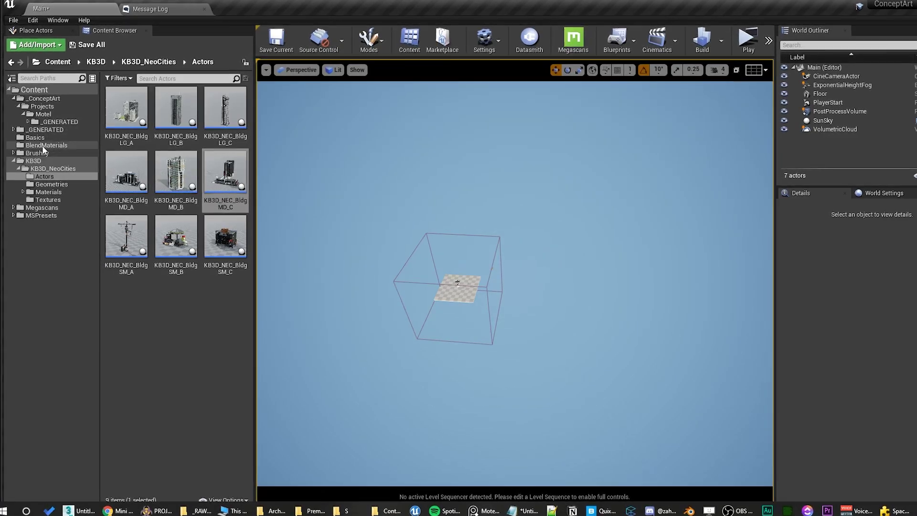
# Step: Open the Brushify Arctic maps folder and select the Arctic map
pyautogui.click(39, 154)
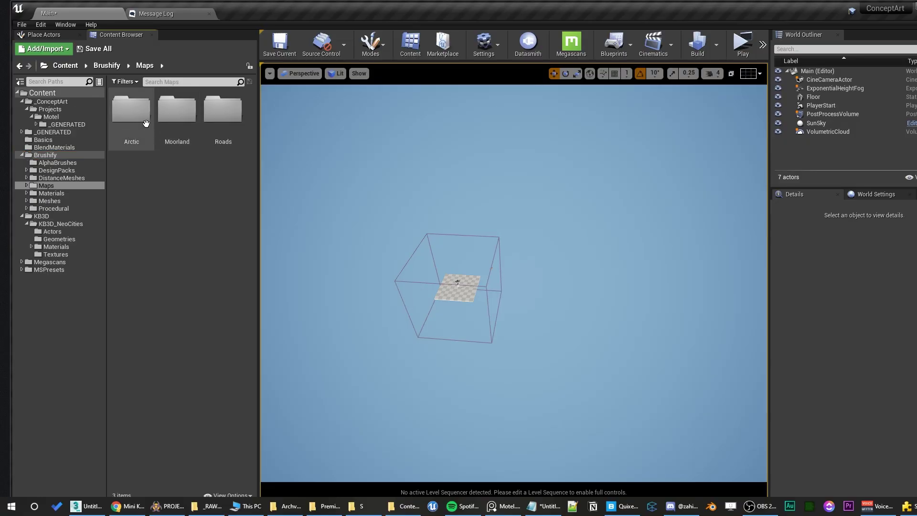
pyautogui.doubleClick(145, 124)
pyautogui.click(132, 178)
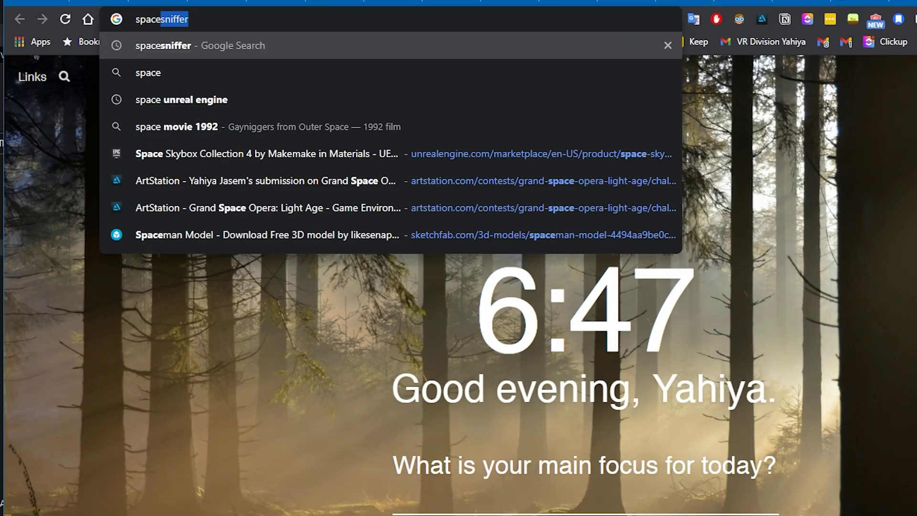
# Step: Search for SpaceSniffer, download the portable 1.3.0.2 zip from FossHub and scan drive C:
pyautogui.press('Return')
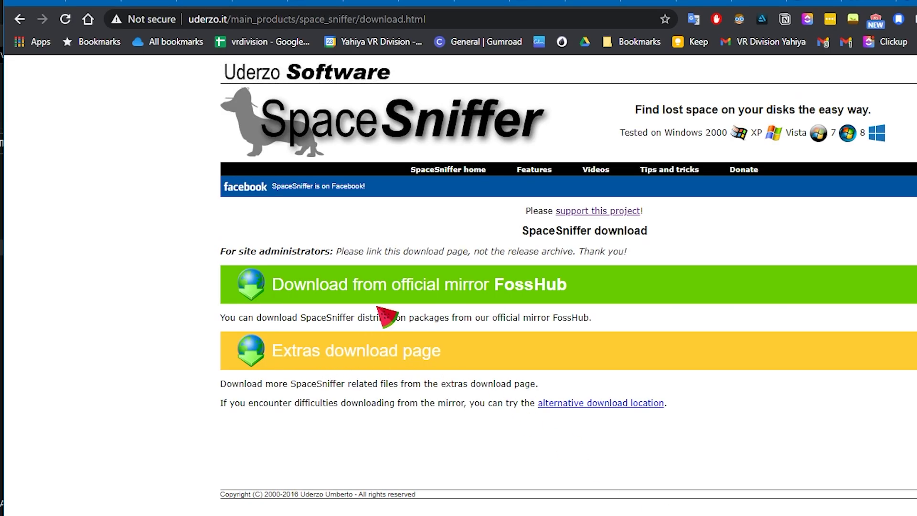
pyautogui.click(383, 298)
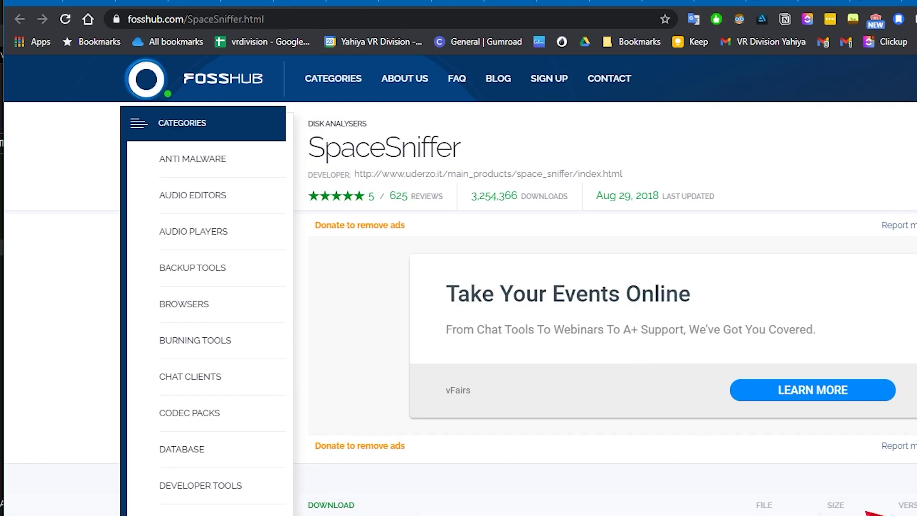
pyautogui.click(440, 322)
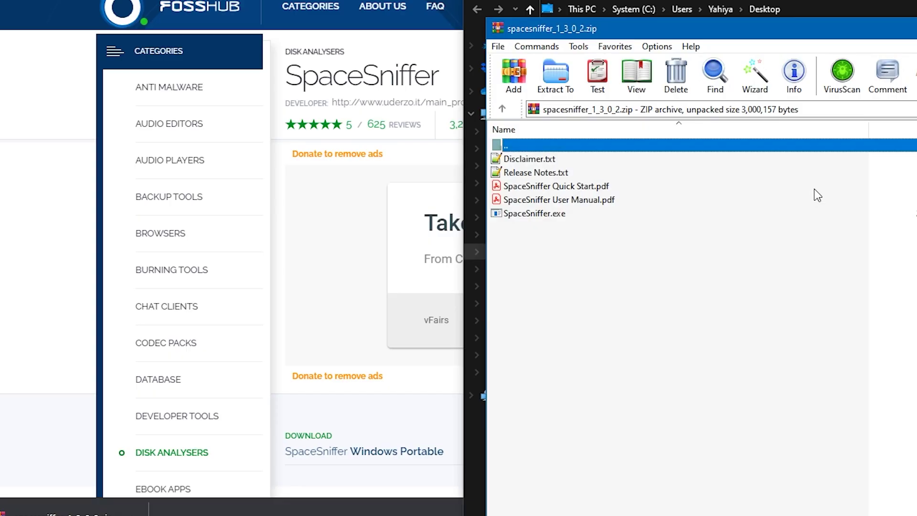
pyautogui.doubleClick(534, 213)
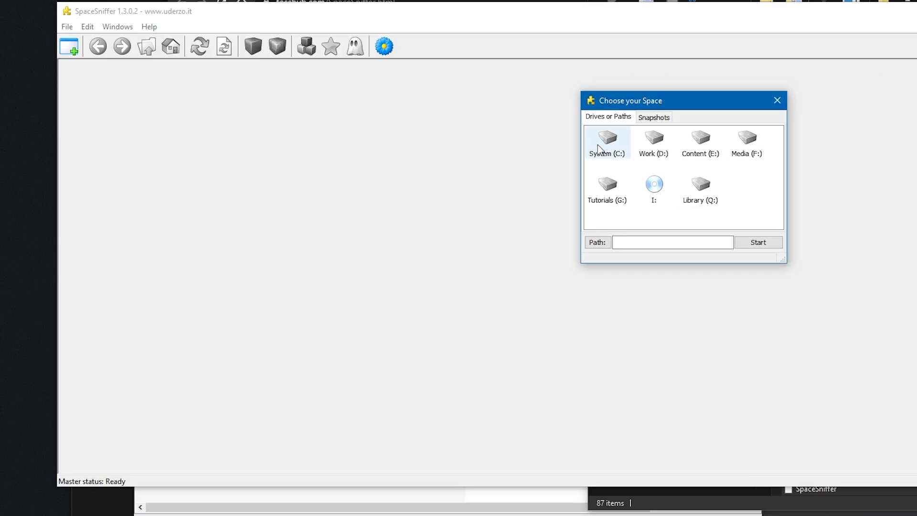
pyautogui.doubleClick(597, 144)
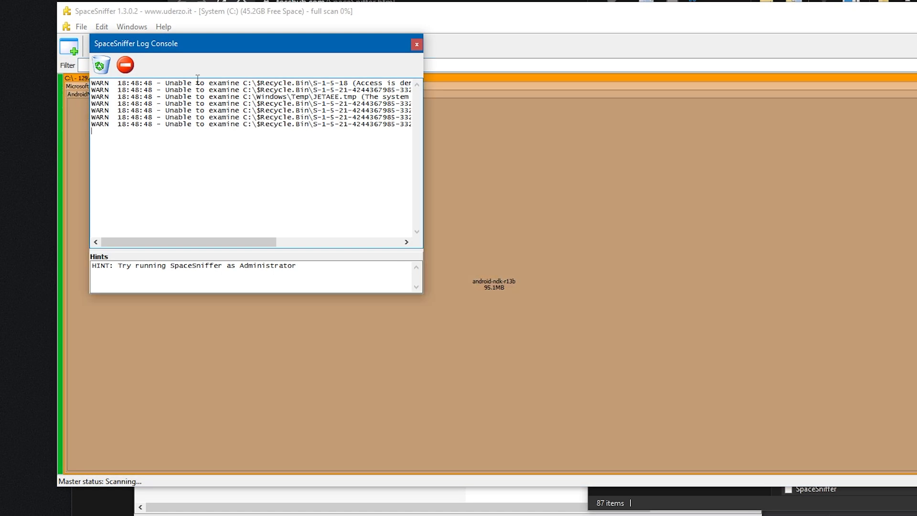
# Step: Park SpaceSniffer's Log Console in the bottom-right corner of the screen
pyautogui.moveTo(193, 48); pyautogui.dragTo(356, 123)
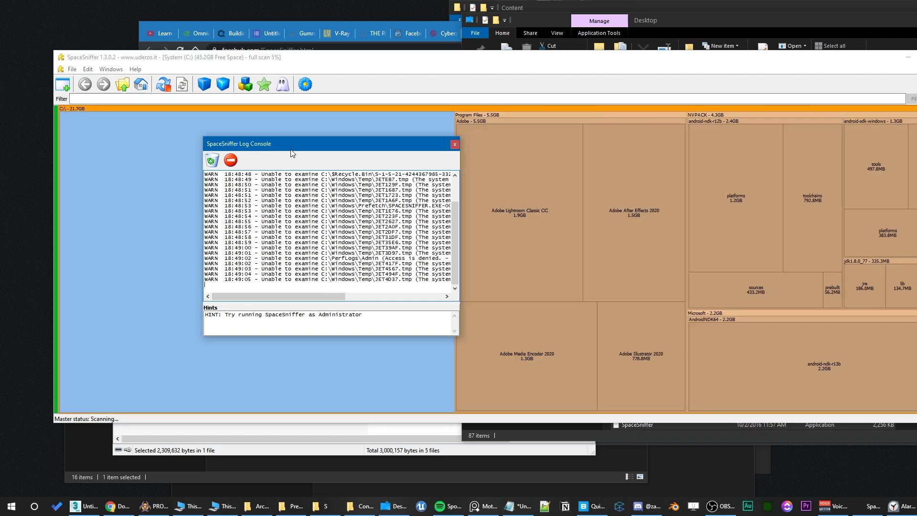
pyautogui.click(454, 144)
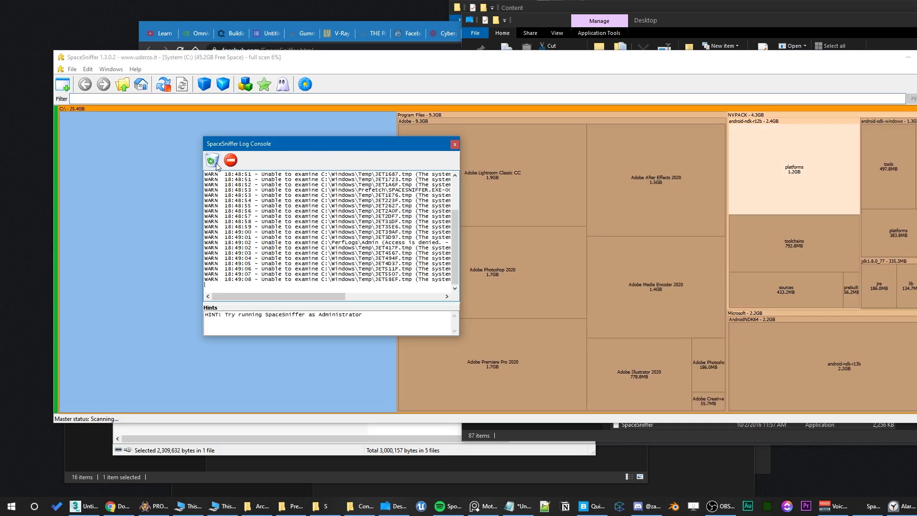
pyautogui.moveTo(265, 144); pyautogui.dragTo(884, 445)
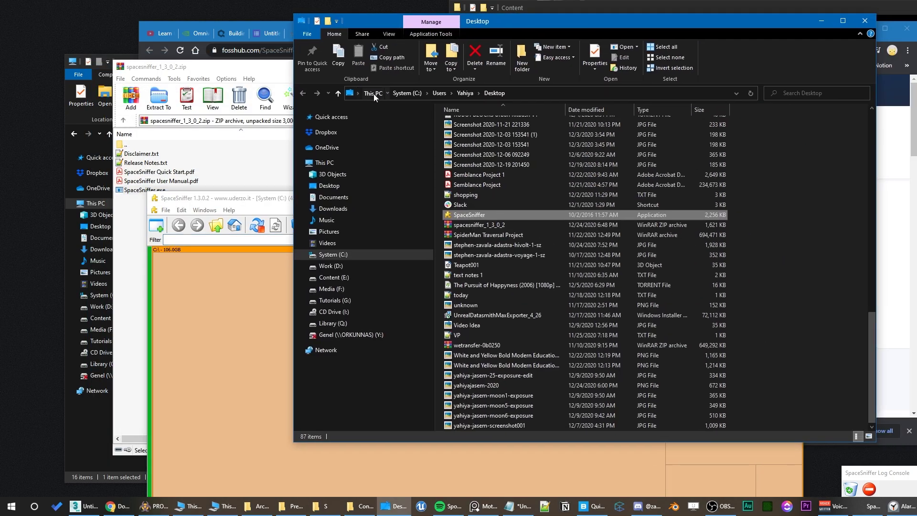
# Step: Switch between the This PC Explorer window and the running SpaceSniffer scan
pyautogui.click(374, 93)
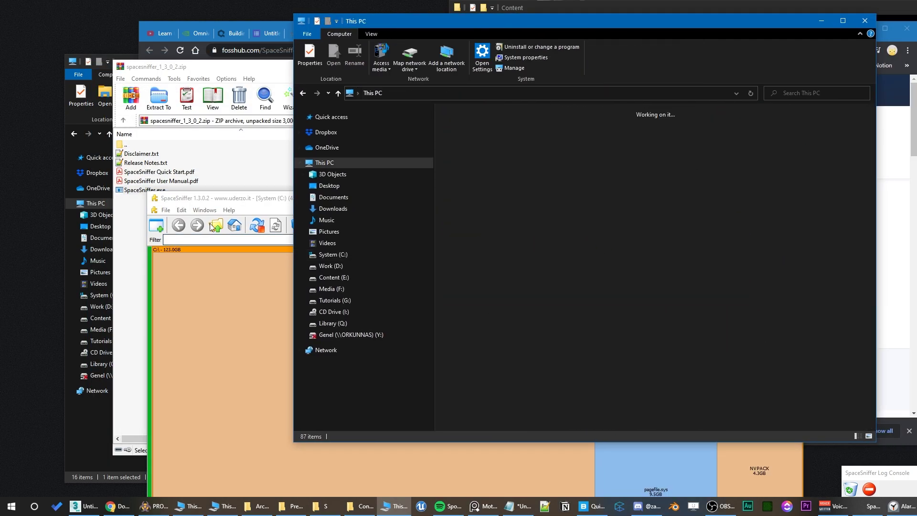
pyautogui.click(240, 202)
pyautogui.click(480, 144)
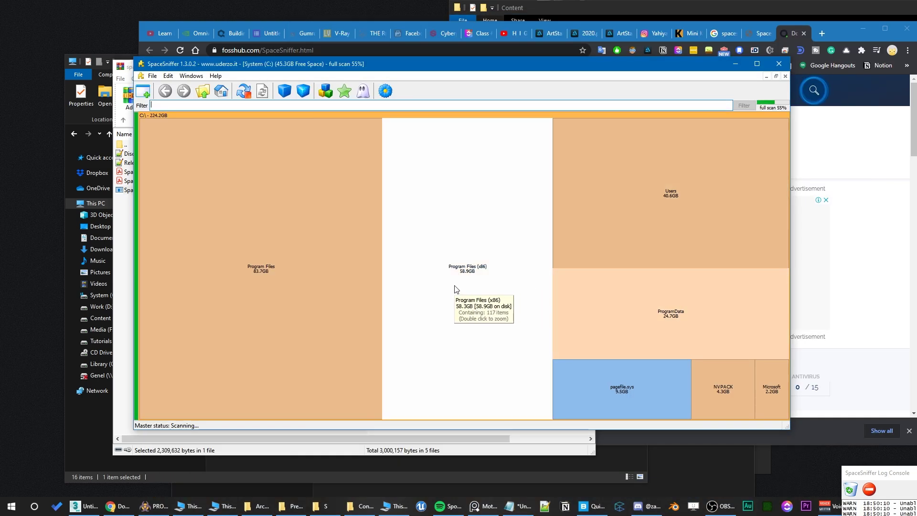
# Step: Drill through Program Files (x86), Epic Games, Launcher and VaultCache, then open VaultCache in Explorer
pyautogui.click(475, 273)
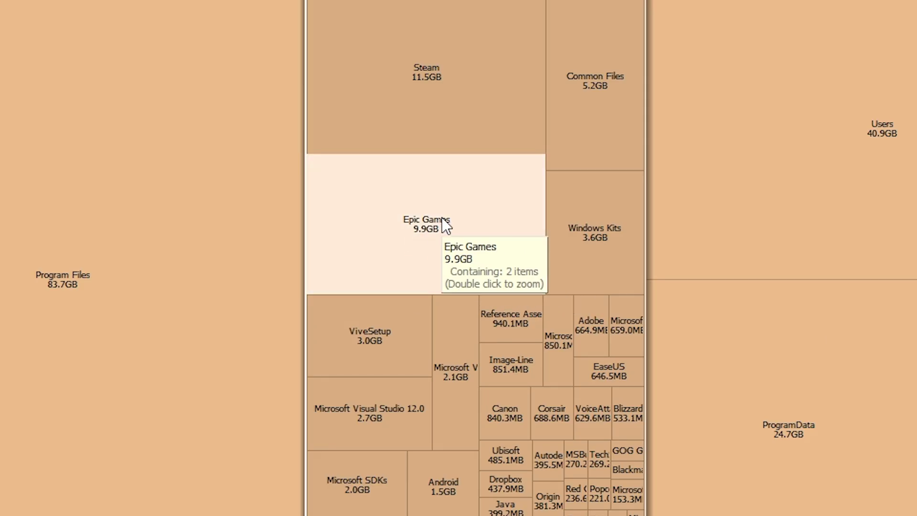
pyautogui.click(438, 234)
pyautogui.click(438, 270)
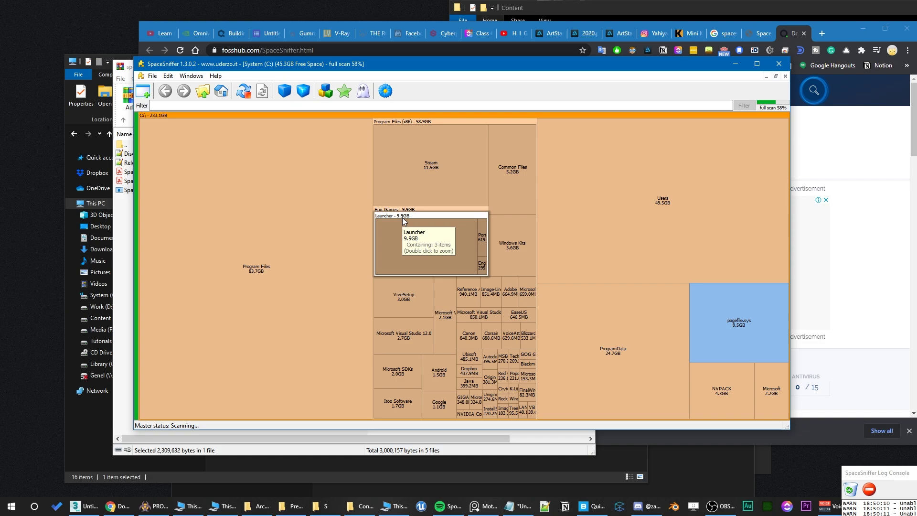
pyautogui.click(422, 245)
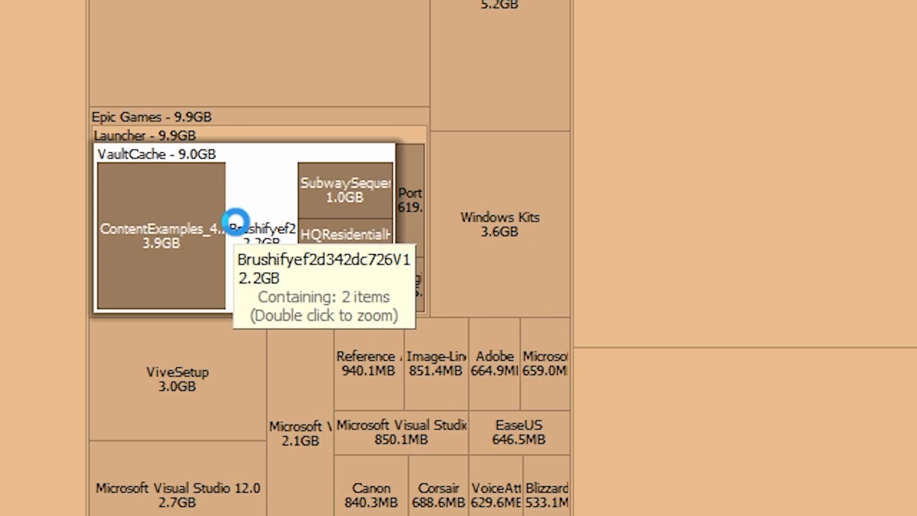
pyautogui.rightClick(235, 139)
pyautogui.click(267, 158)
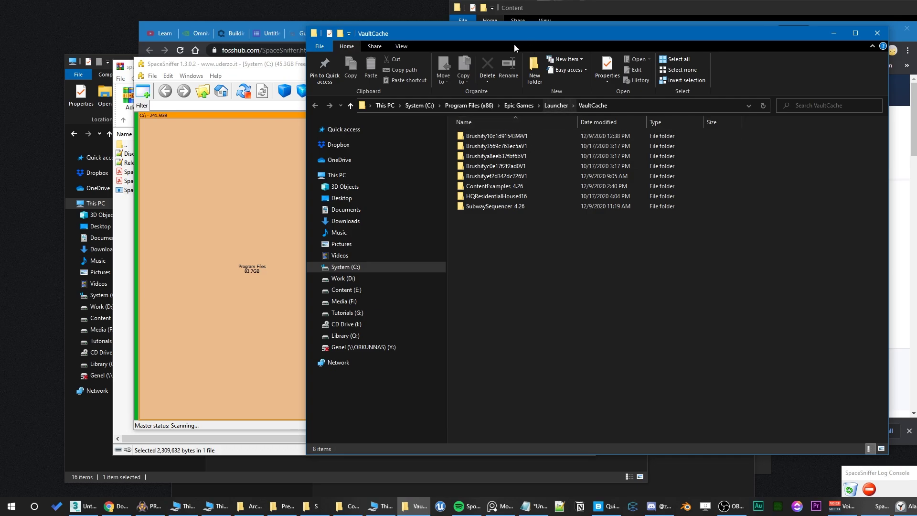
# Step: Launch the Epic Games Launcher via 'epic', then move the VaultCache window left and select its eight folders
pyautogui.press('super')
pyautogui.write('epic')
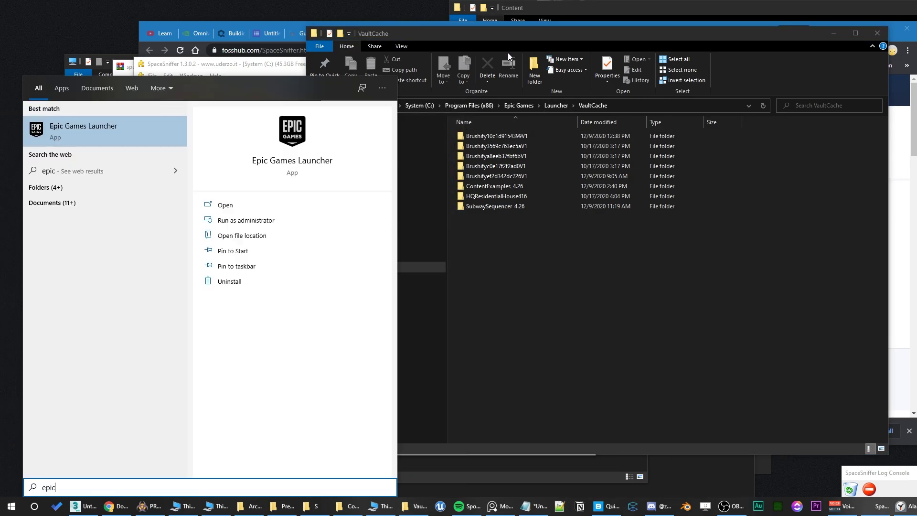
pyautogui.press('Return')
pyautogui.moveTo(600, 30); pyautogui.dragTo(482, 38)
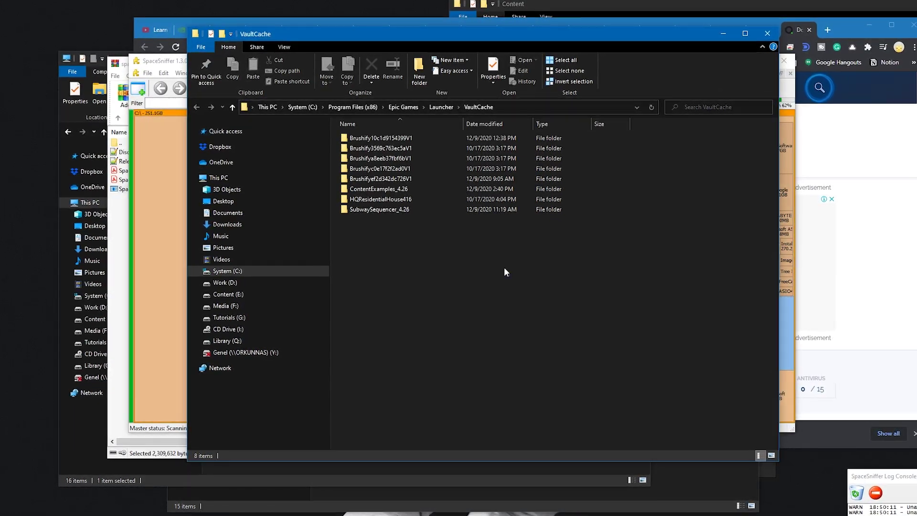
pyautogui.moveTo(503, 267); pyautogui.dragTo(449, 342)
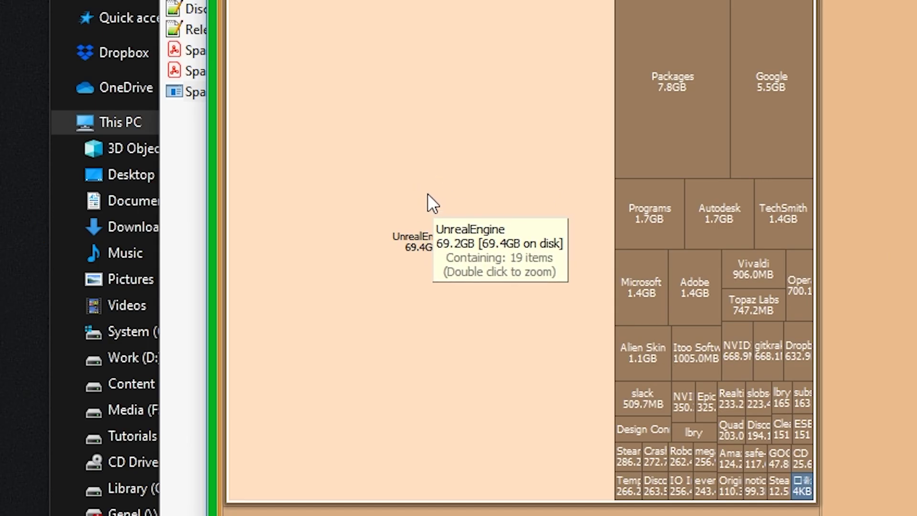
# Step: Expand UnrealEngine into Common, 4.25 and 4.26, then expand Common in the treemap
pyautogui.click(423, 260)
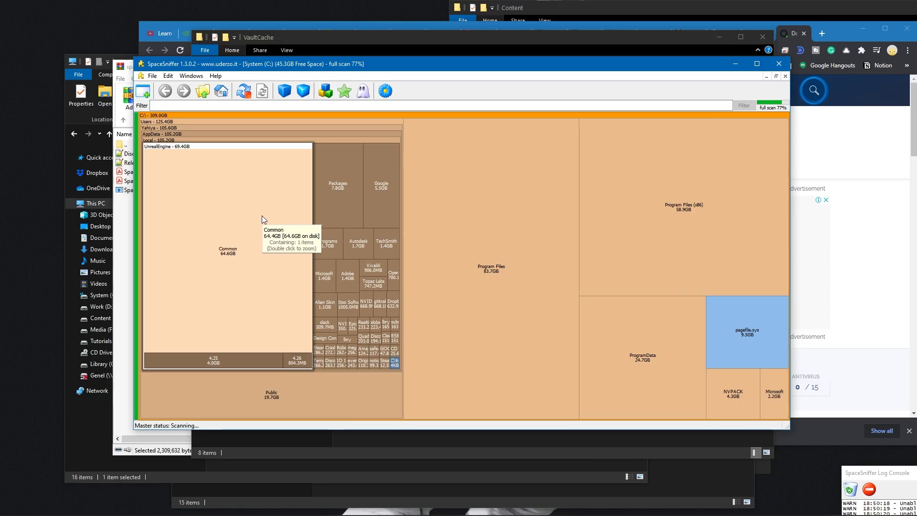
pyautogui.click(263, 248)
# Step: Expand DerivedDataCache, then load the Motel map from _ConceptArt/Projects/Motel, skipping the save prompt
pyautogui.click(238, 258)
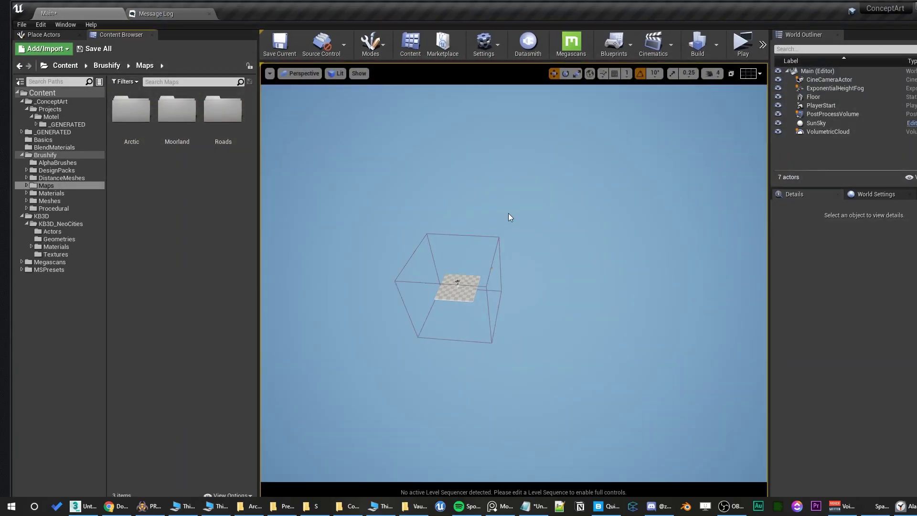
pyautogui.doubleClick(130, 102)
pyautogui.click(67, 124)
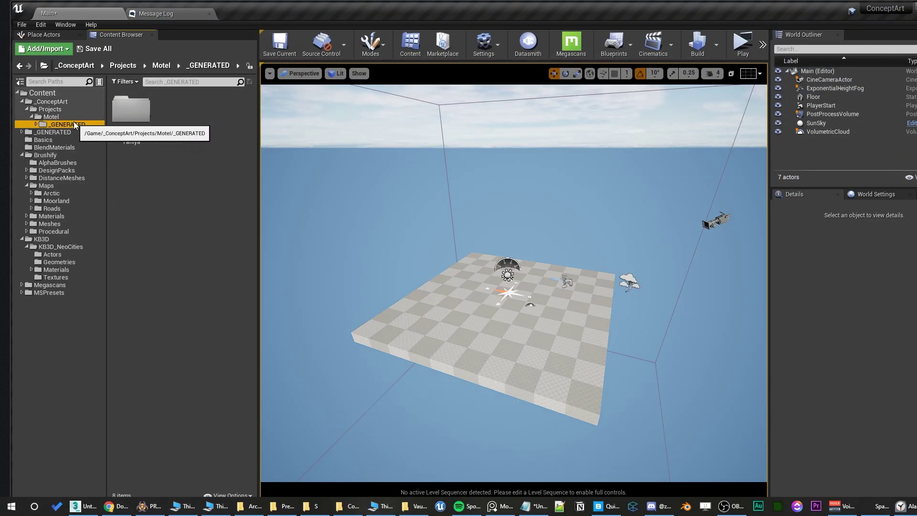
pyautogui.click(51, 117)
pyautogui.doubleClick(223, 112)
pyautogui.click(703, 350)
pyautogui.moveTo(365, 272); pyautogui.dragTo(262, 182, button='right')
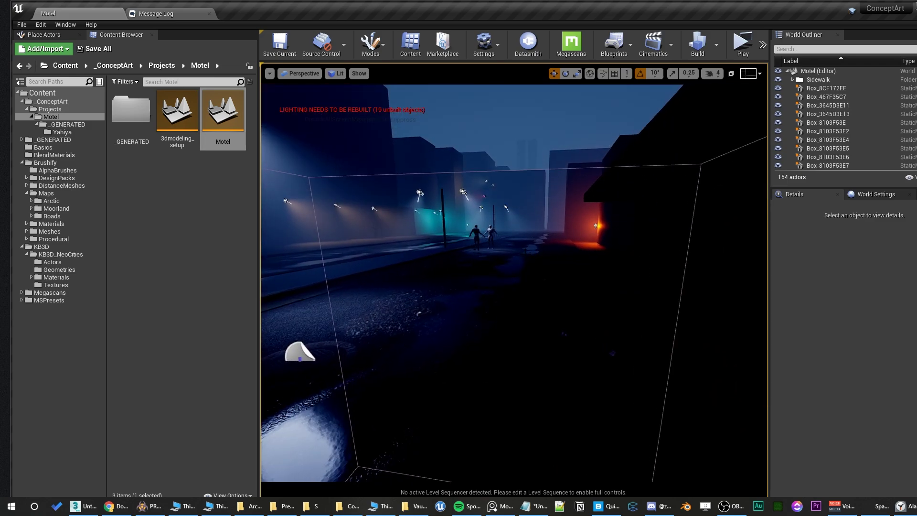
# Step: Open SpaceSniffer's DerivedDataCache block in Explorer, select its eleven folders, then return to Unreal
pyautogui.press('super+Tab')
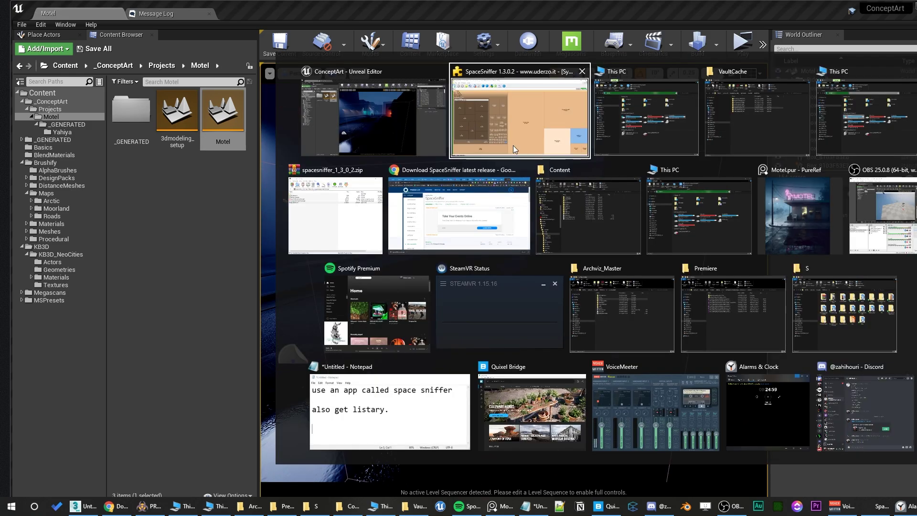
pyautogui.click(513, 145)
pyautogui.rightClick(191, 159)
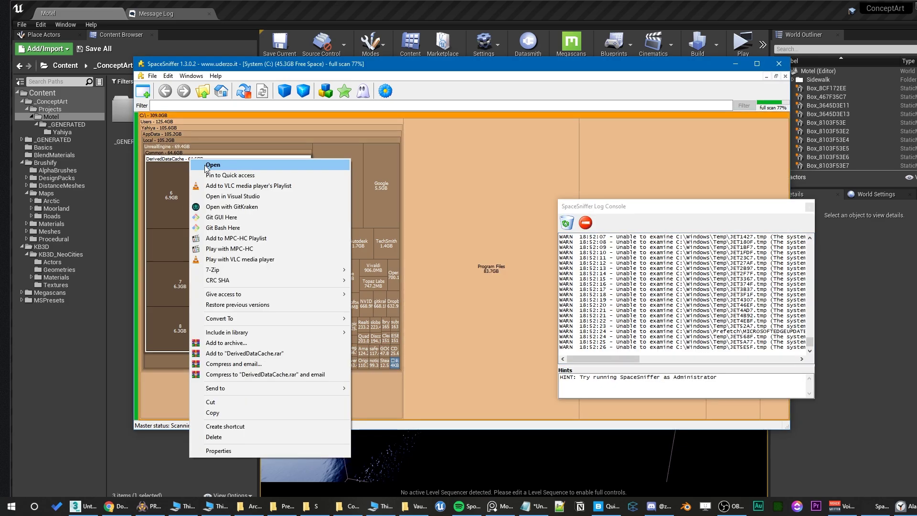
pyautogui.click(203, 163)
pyautogui.moveTo(503, 322); pyautogui.dragTo(367, 37)
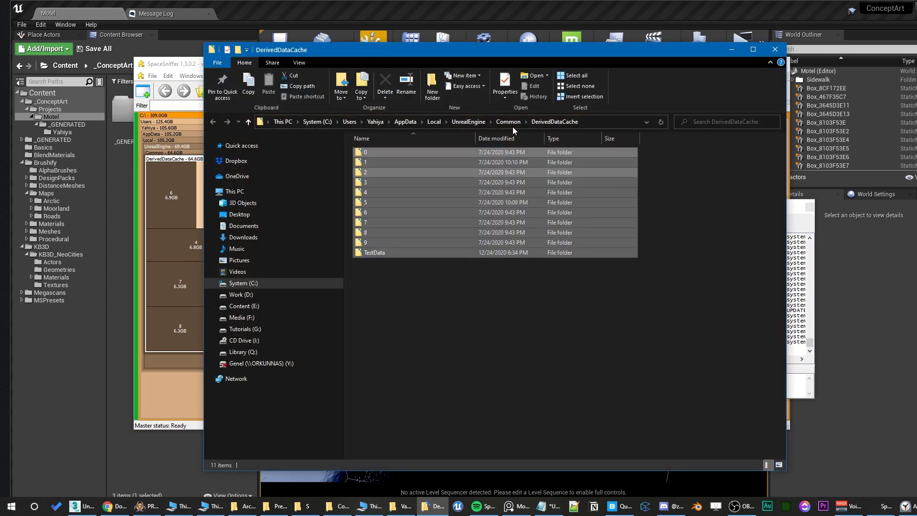
pyautogui.click(594, 311)
pyautogui.click(532, 18)
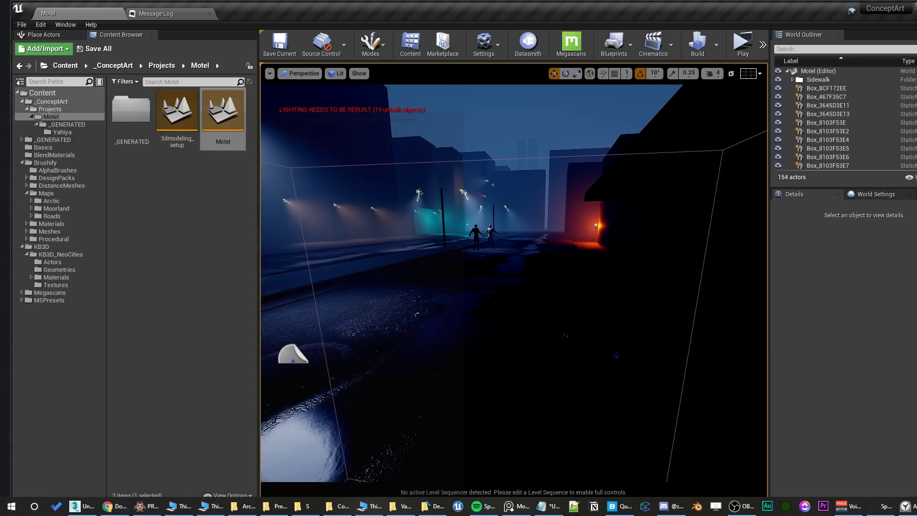
# Step: Launch the Epic Games Launcher from Windows search using 'epic' and 'ep', then refocus Unreal
pyautogui.press('super')
pyautogui.write('epic')
pyautogui.press('Return')
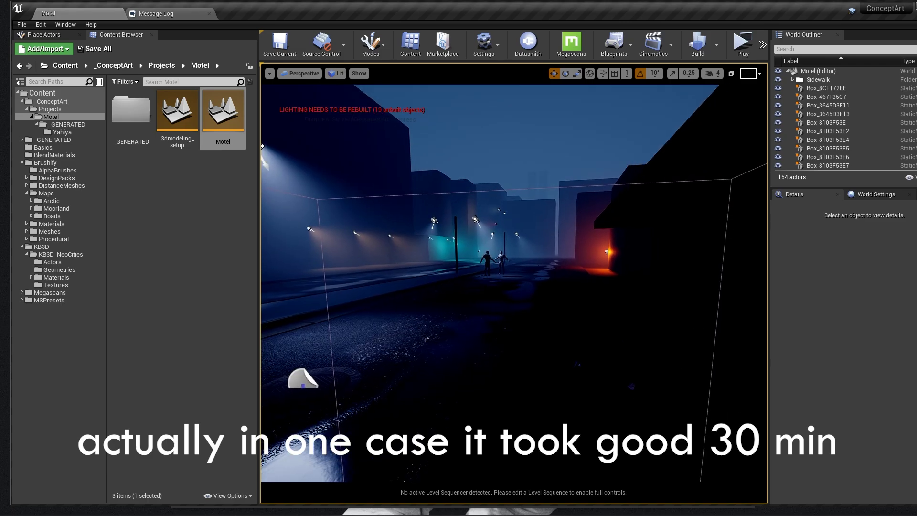
pyautogui.press('super')
pyautogui.write('ep')
pyautogui.press('Return')
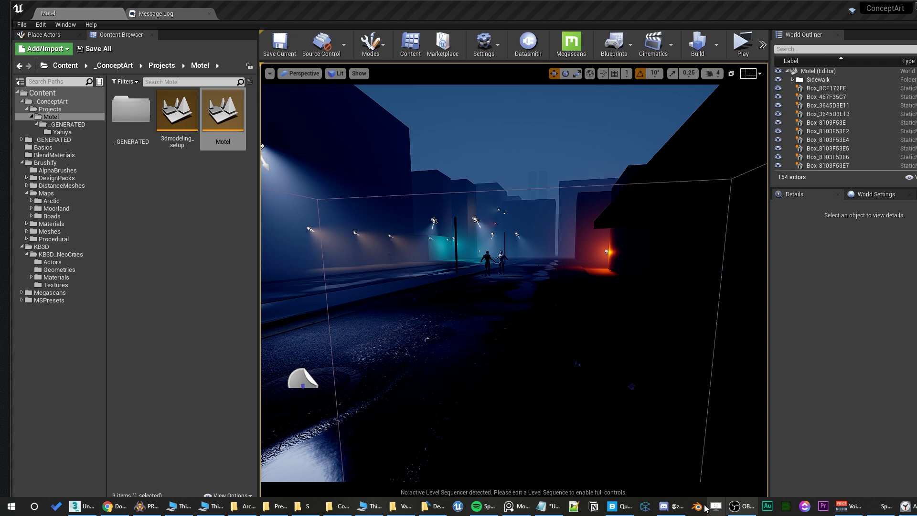
pyautogui.press('super')
pyautogui.click(67, 500)
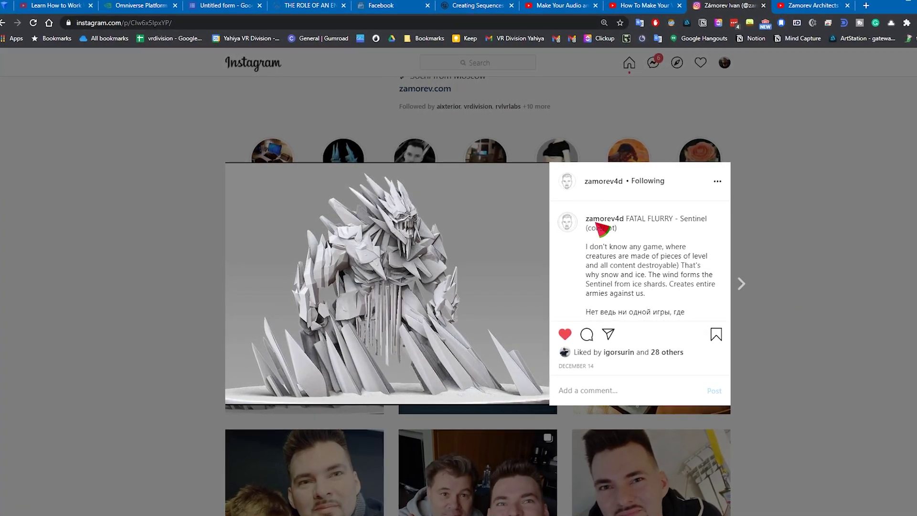
# Step: Close the Instagram post, scroll the designer's profile, then fly Unreal's camera into the lit street
pyautogui.click(795, 285)
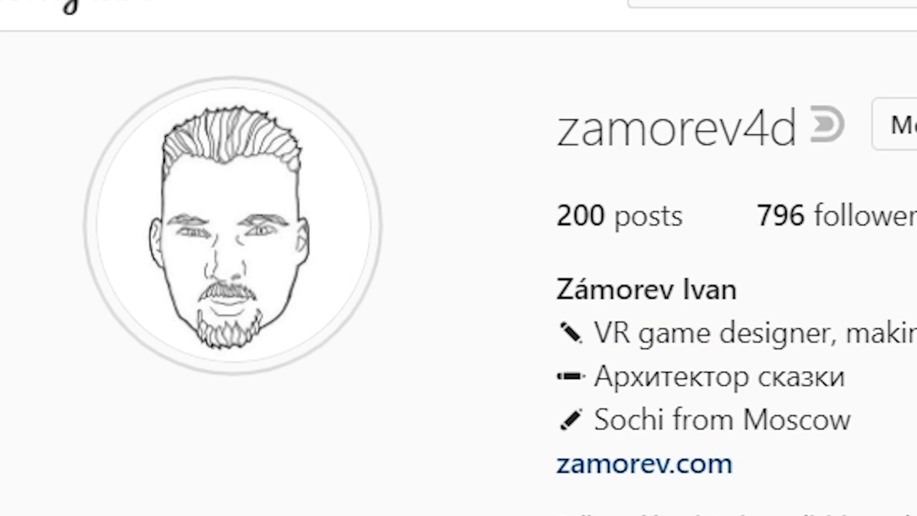
pyautogui.scroll(-1, 672, 143)
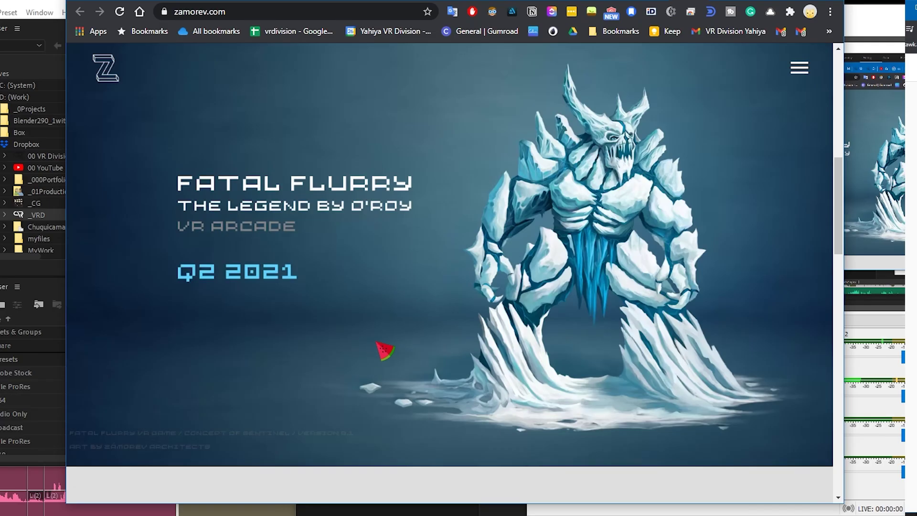
pyautogui.scroll(1, 377, 343)
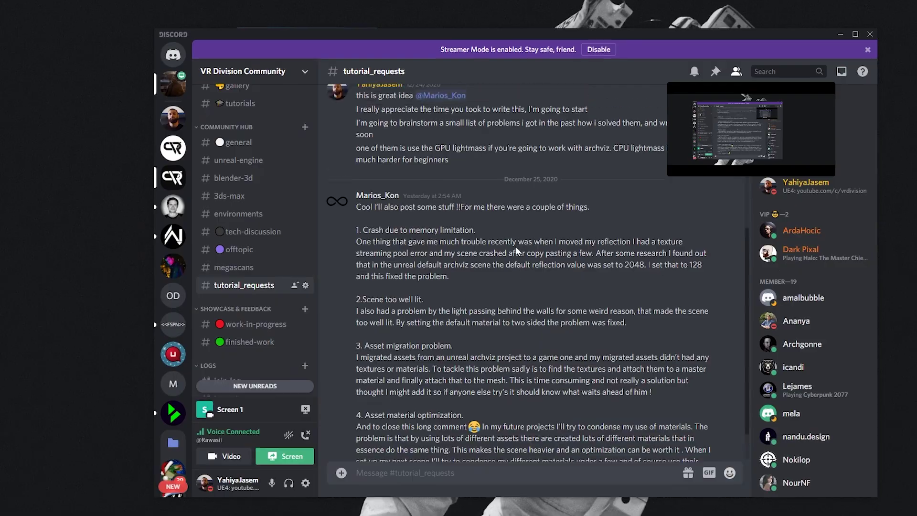
pyautogui.scroll(10, 515, 246)
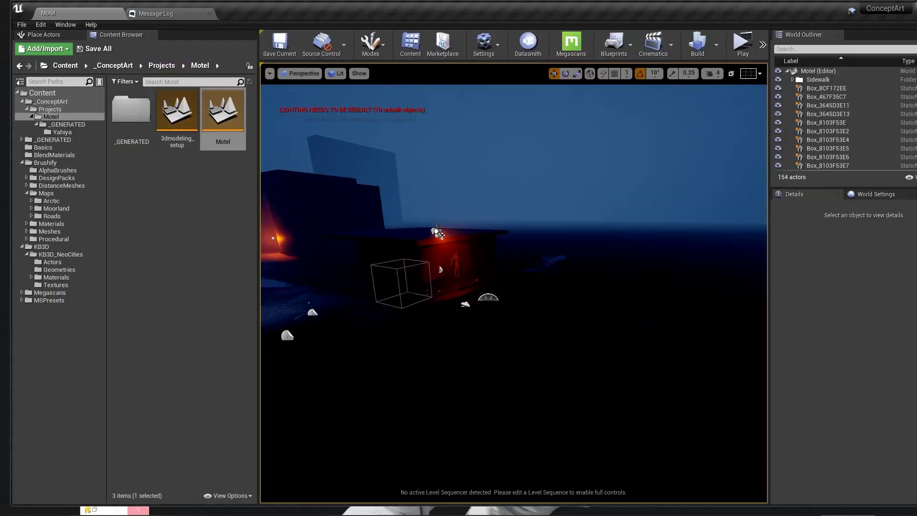
pyautogui.moveTo(513, 287); pyautogui.dragTo(513, 286, button='right')
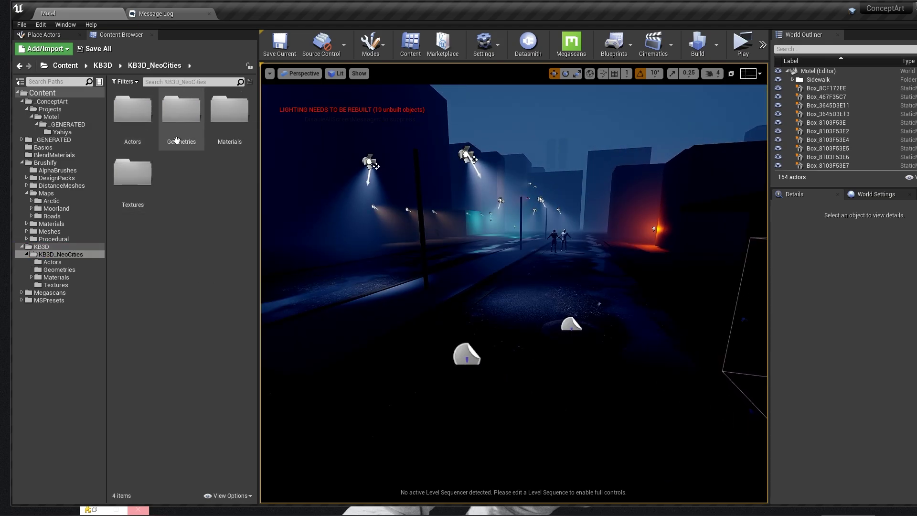
# Step: Open the Neo City Geometries folder, test-place a building mesh in the street and undo it
pyautogui.doubleClick(181, 129)
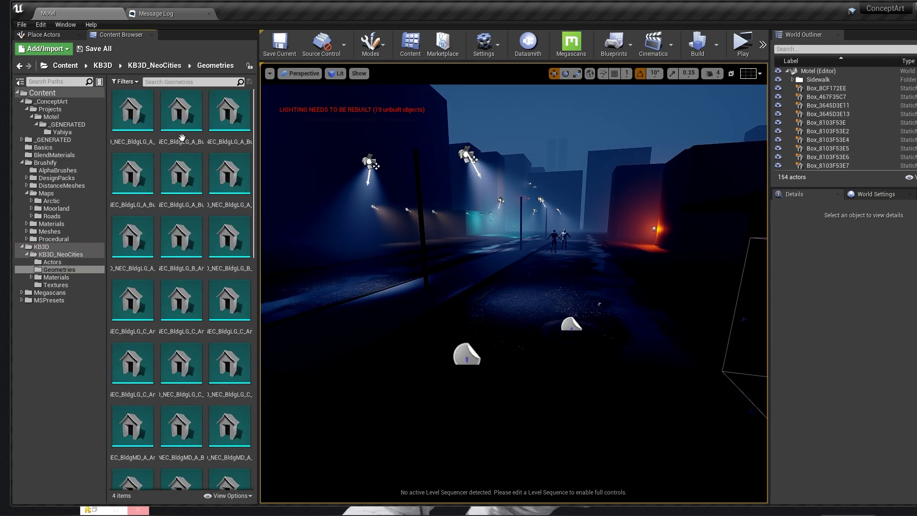
pyautogui.moveTo(178, 173); pyautogui.dragTo(459, 239)
pyautogui.hotkey('ctrl', 'z')
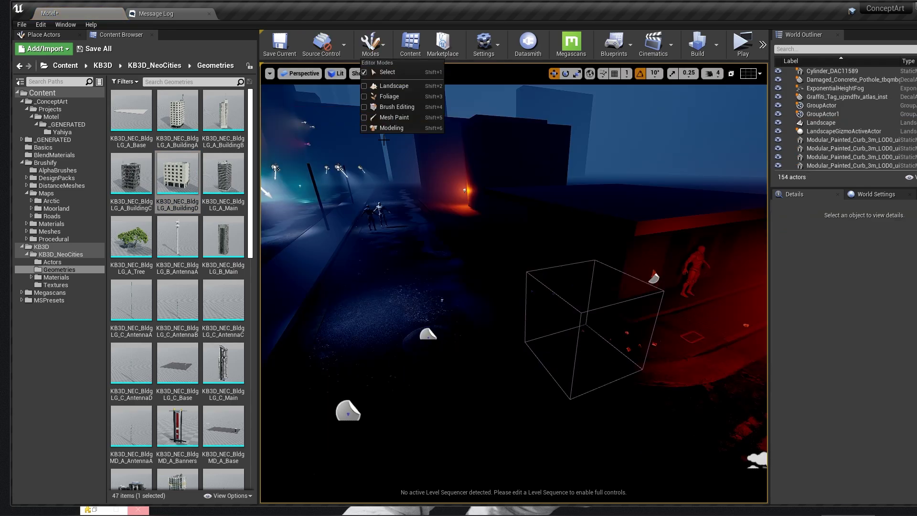
pyautogui.moveTo(586, 201); pyautogui.dragTo(564, 220, button='right')
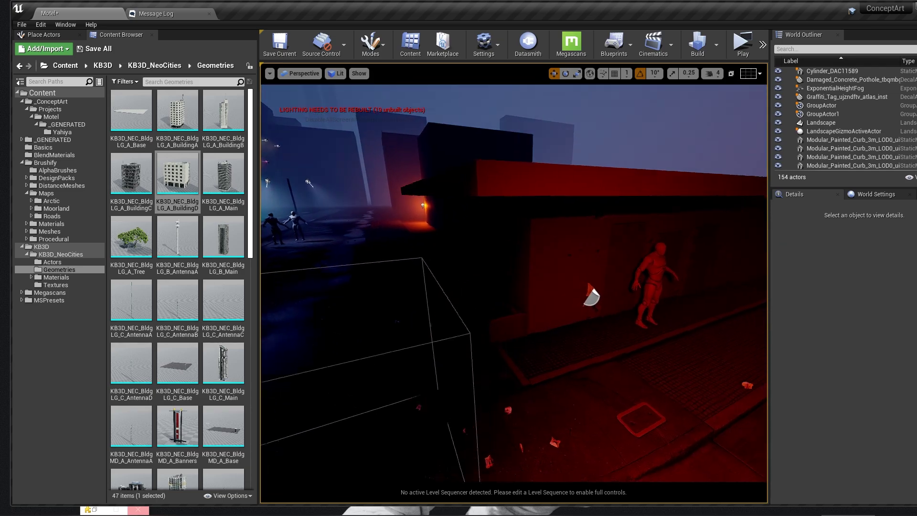
# Step: Compare the street with the motel reference board in PureRef, then return to the level
pyautogui.hotkey('alt', 'Tab')
pyautogui.click(792, 167)
pyautogui.scroll(-6, 479, 182)
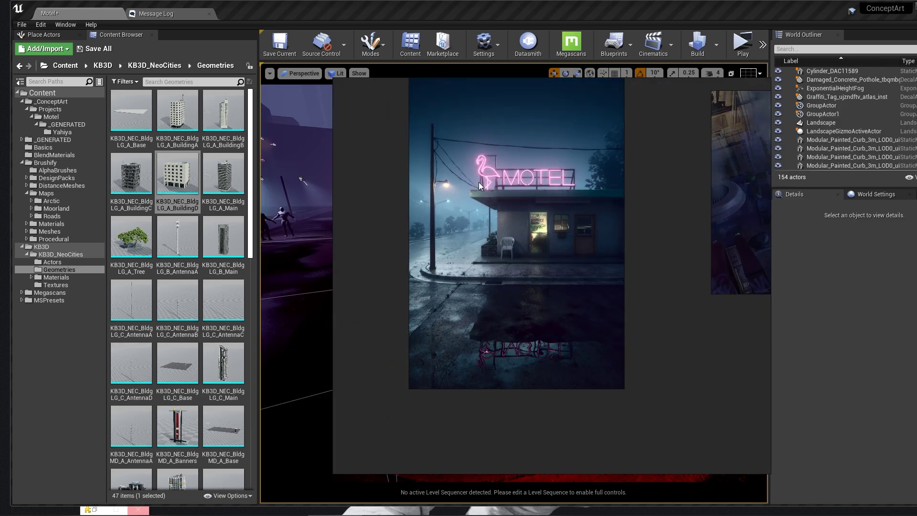
pyautogui.scroll(4, 551, 338)
pyautogui.scroll(-5, 566, 357)
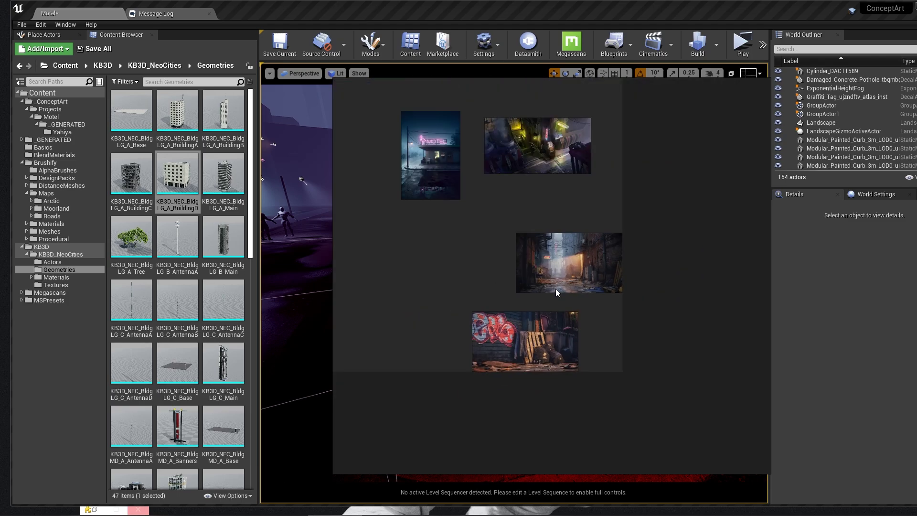
pyautogui.scroll(2, 555, 289)
pyautogui.hotkey('alt', 'Tab')
# Step: Place the KB3D_NEC_BldgLG_C_Main tower in the street, then delete it
pyautogui.moveTo(514, 287); pyautogui.dragTo(514, 287, button='right')
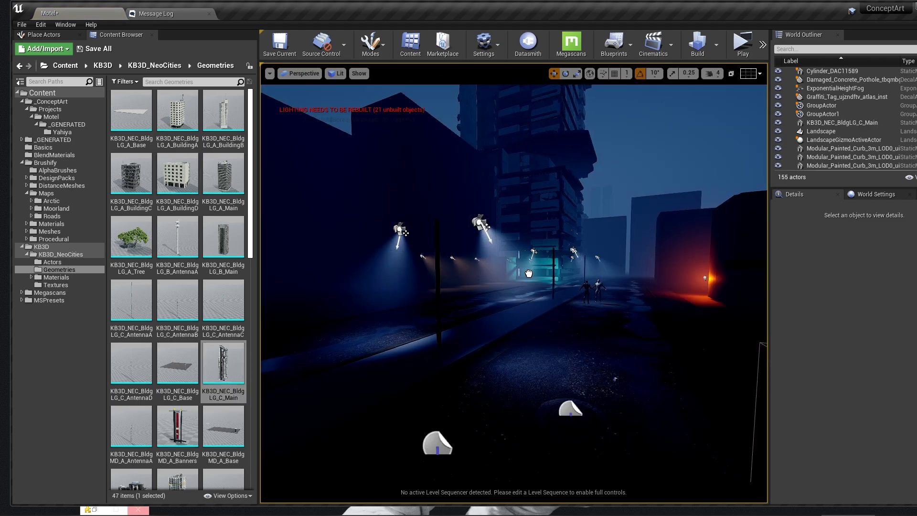
pyautogui.moveTo(223, 364); pyautogui.dragTo(473, 165)
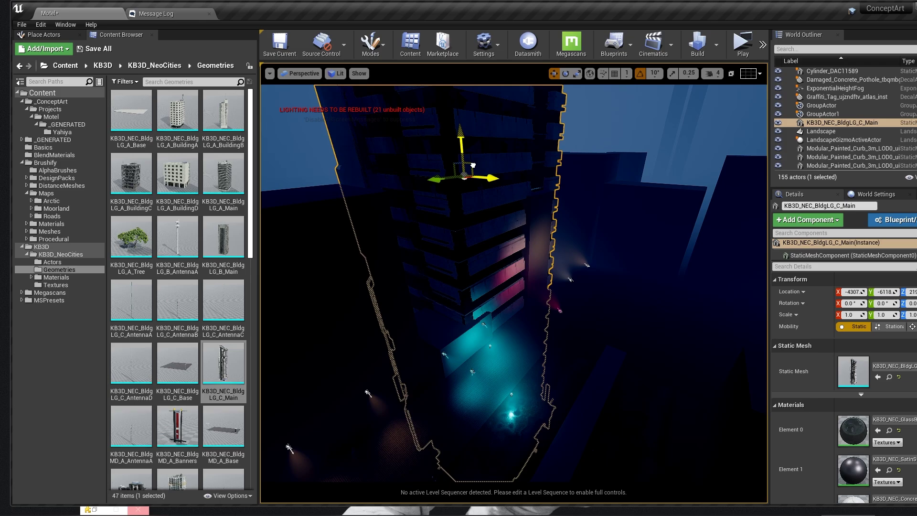
pyautogui.press('Delete')
# Step: Place the KB3D_NEC_BldgSM_A pole from the Neo City Actors folder into the level
pyautogui.click(55, 255)
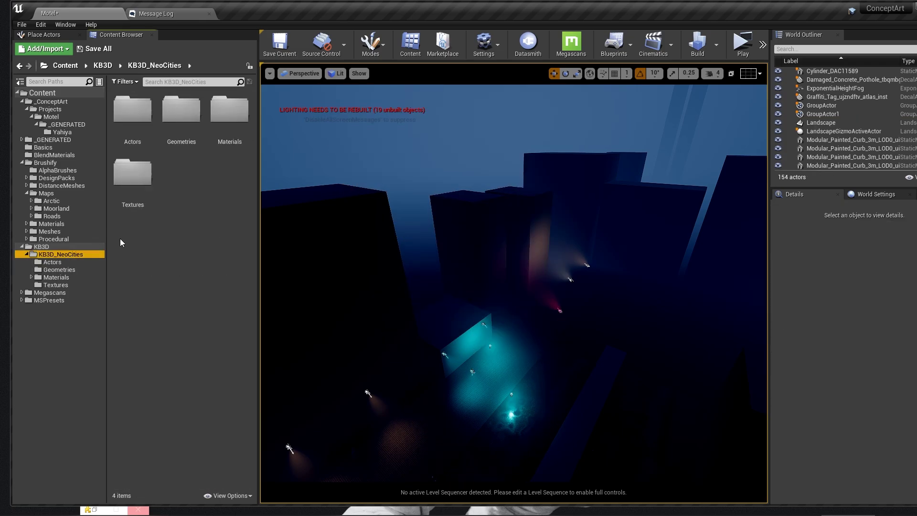
pyautogui.click(58, 263)
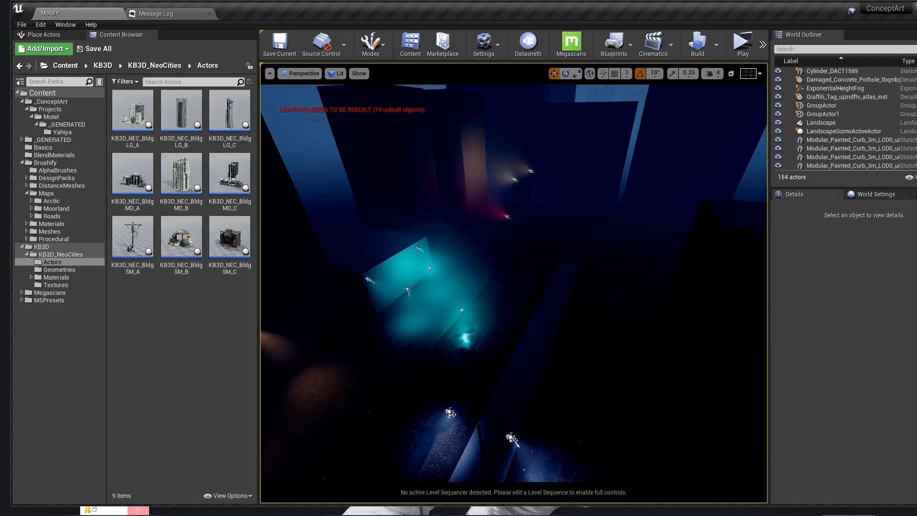
pyautogui.moveTo(132, 236); pyautogui.dragTo(481, 312)
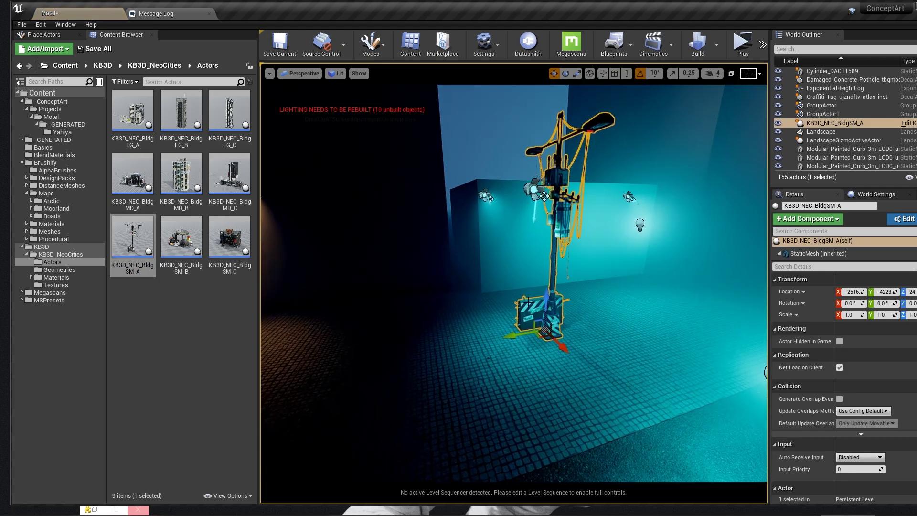
pyautogui.press('Escape')
pyautogui.moveTo(481, 311); pyautogui.dragTo(489, 292, button='right')
# Step: Place the KB3D_NEC_BldgSM_B cart by the tiled wall, delete it, then switch to the reference board
pyautogui.click(185, 237)
pyautogui.moveTo(185, 238); pyautogui.dragTo(491, 350)
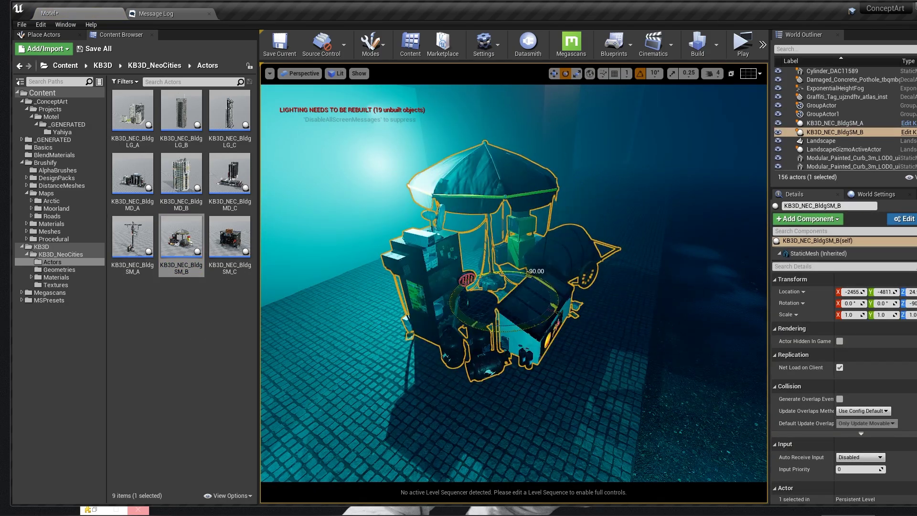
pyautogui.moveTo(496, 296); pyautogui.dragTo(551, 305, button='right')
pyautogui.press('w')
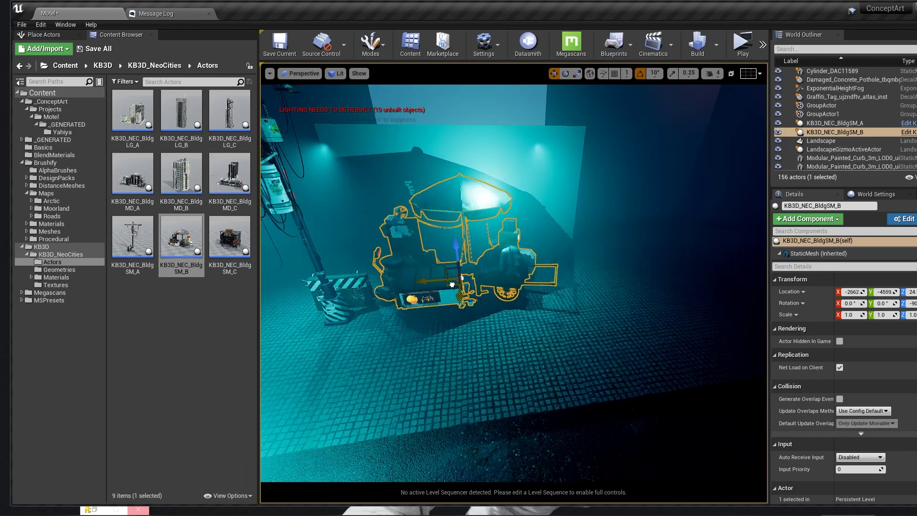
pyautogui.press('Escape')
pyautogui.click(469, 296)
pyautogui.press('Delete')
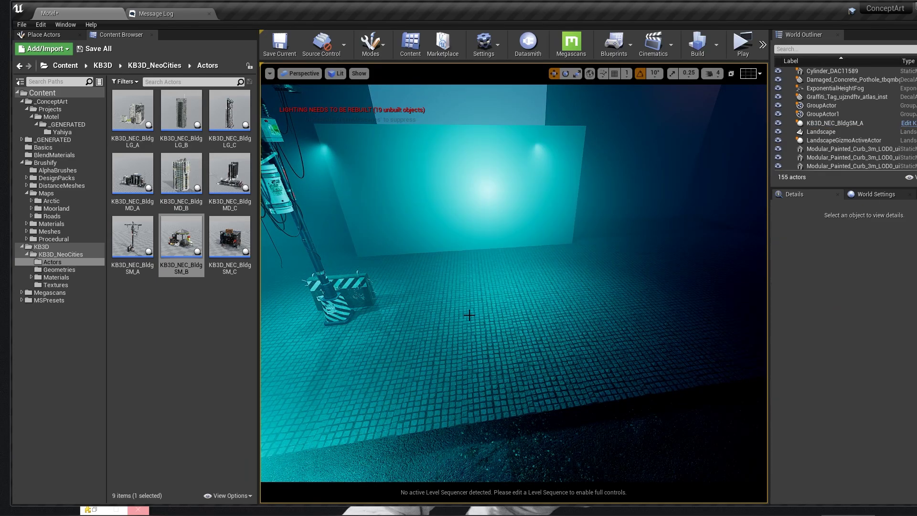
pyautogui.press('super+Tab')
pyautogui.press('Return')
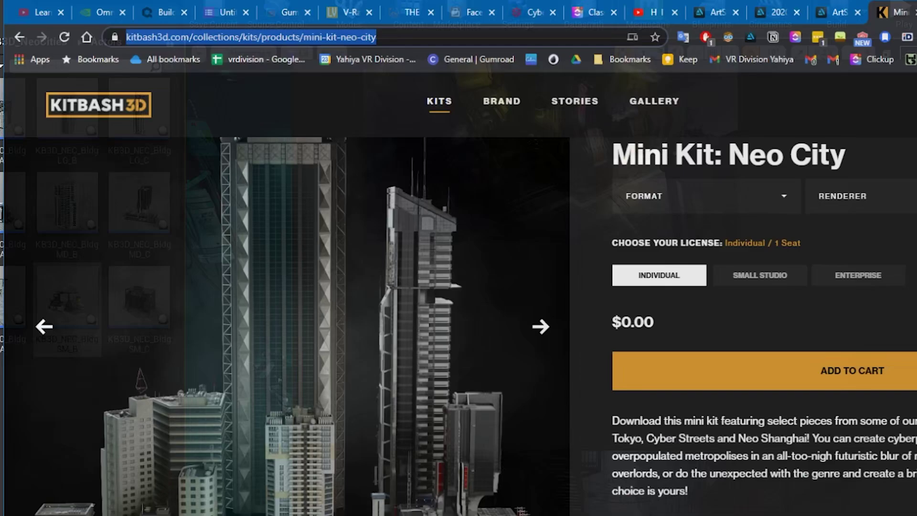
# Step: Open a new browser tab and begin entering the KitBash3D Neo City kit address
pyautogui.hotkey('ctrl', 't')
pyautogui.write('ne')
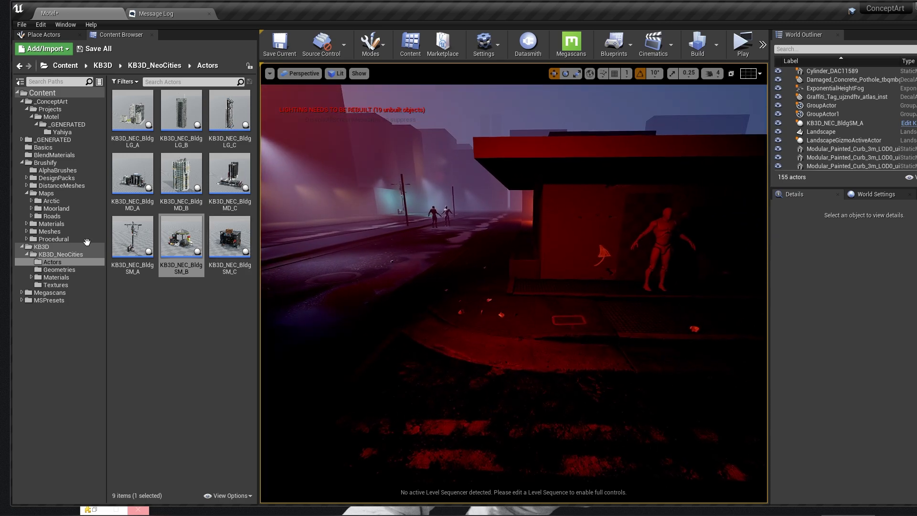
# Step: Reopen the KB3D_NeoCities Actors folder, then bring the Chrome window forward
pyautogui.click(72, 254)
pyautogui.click(52, 262)
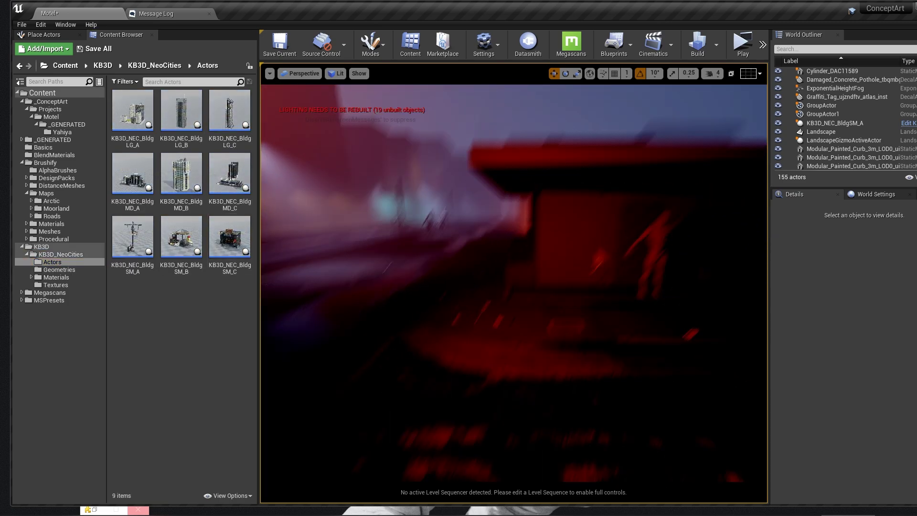
pyautogui.hotkey('alt', 'Tab')
pyautogui.click(717, 143)
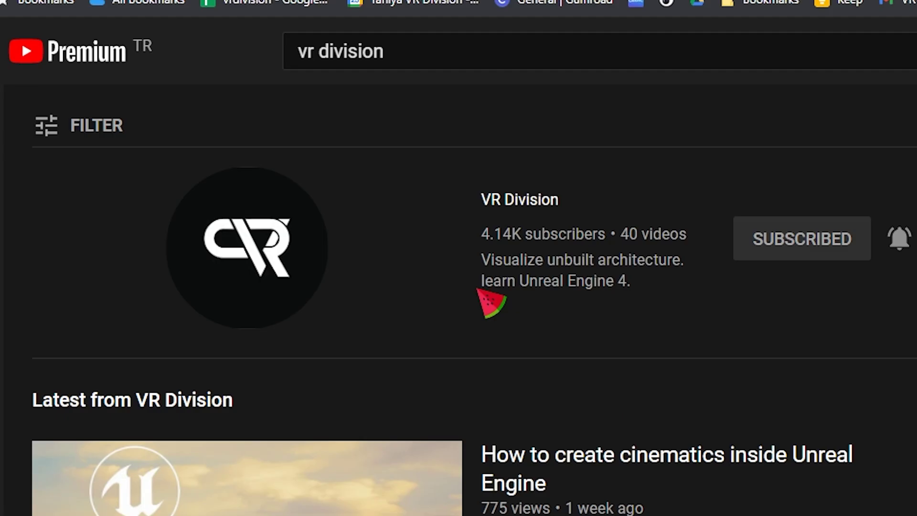
# Step: Scroll through the YouTube search results for 'vr division'
pyautogui.scroll(-2, 478, 290)
pyautogui.scroll(2, 478, 290)
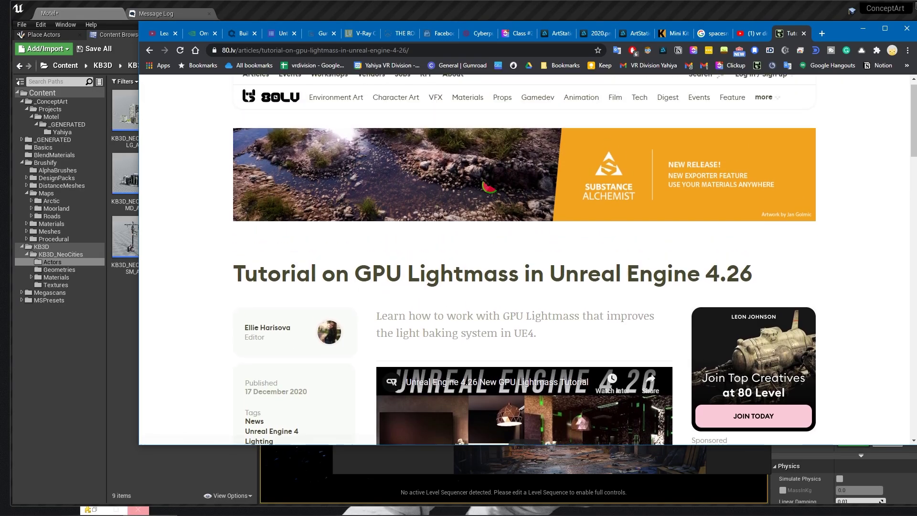
pyautogui.scroll(-10, 660, 167)
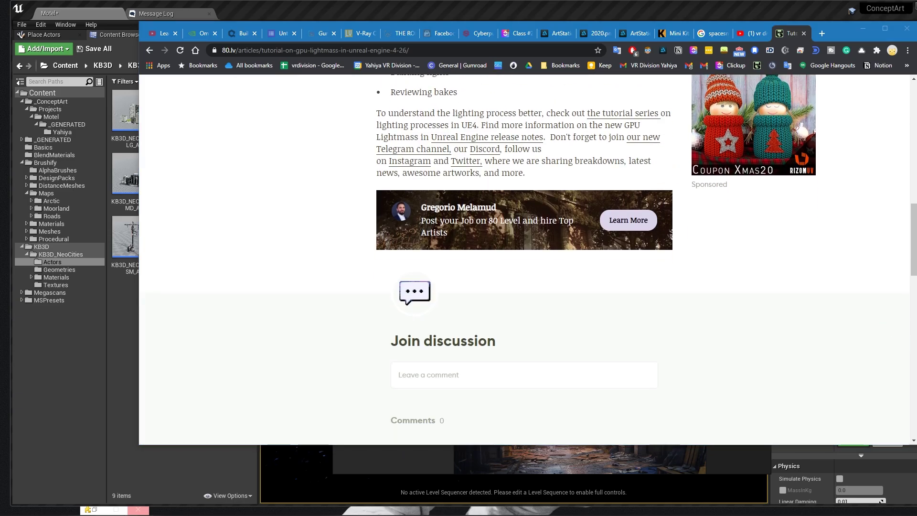